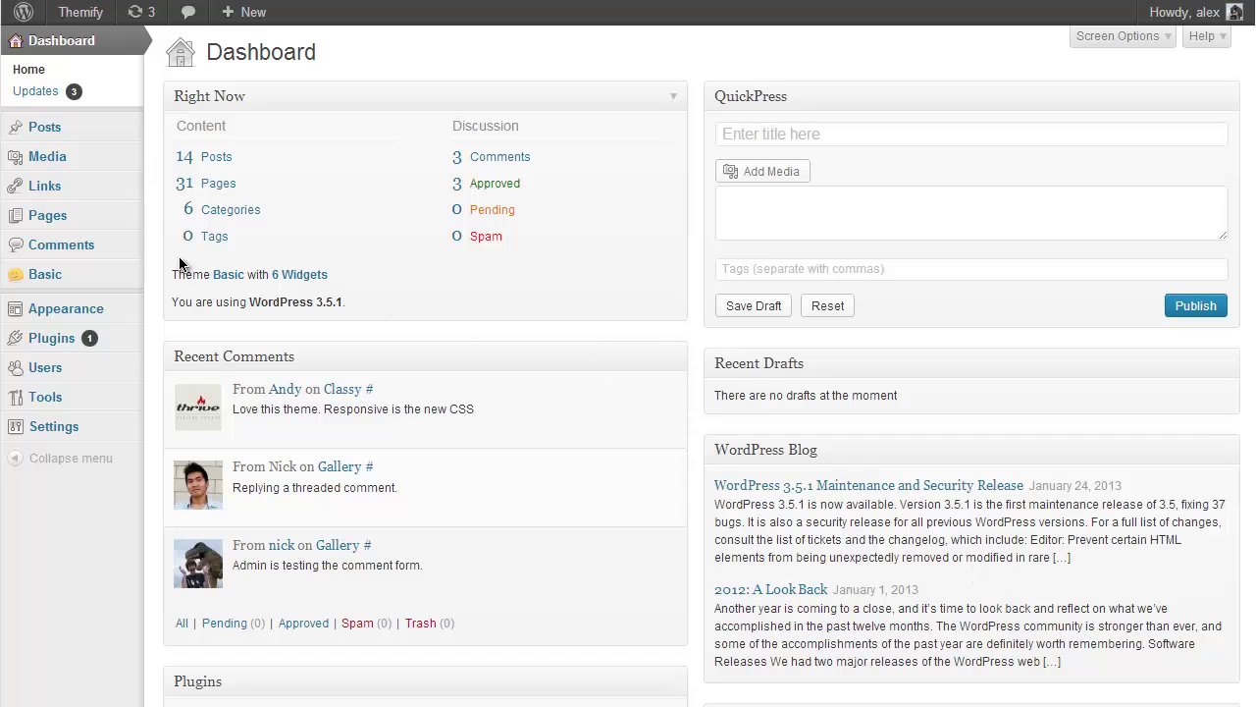
- Open the Basic theme's Themify settings panel from the Basic admin menu
mouse_move(54, 282)
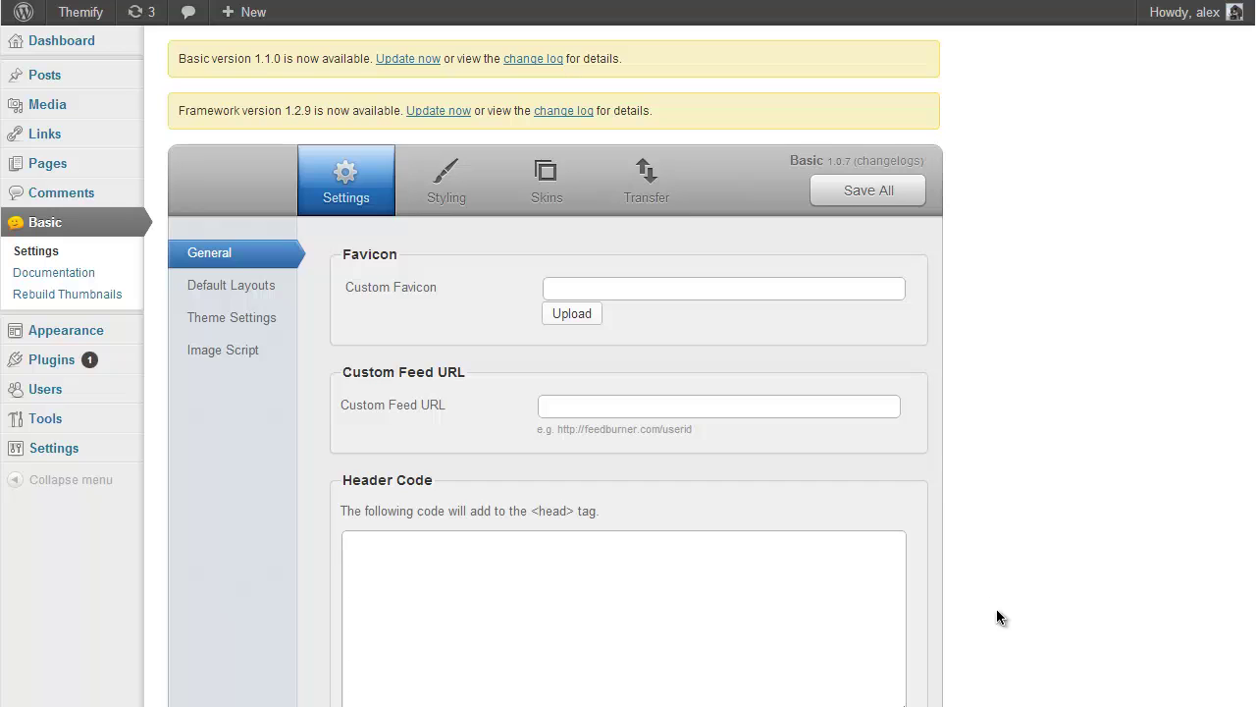
- Export the Basic theme settings from the Transfer tab as a backup zip
click(638, 179)
click(637, 327)
- Update the Basic theme to 1.1.0, accepting the upgrade warning, and return to the Themify panel
click(412, 60)
click(656, 381)
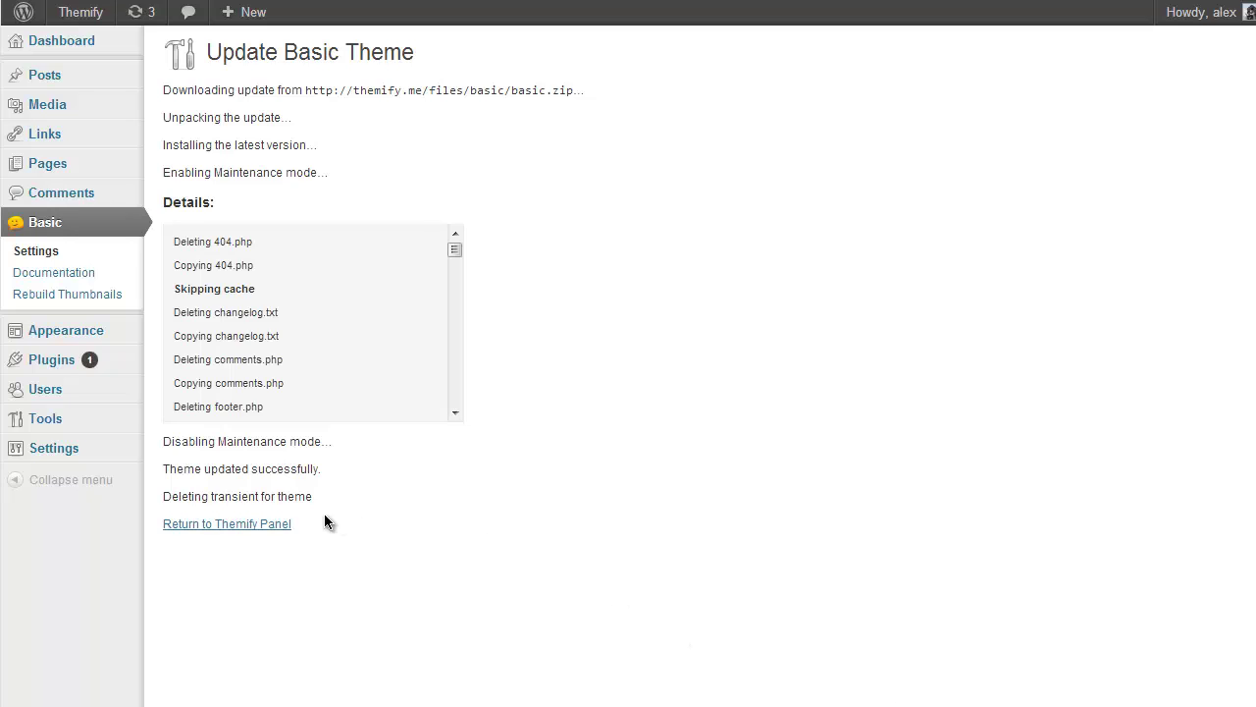
click(218, 528)
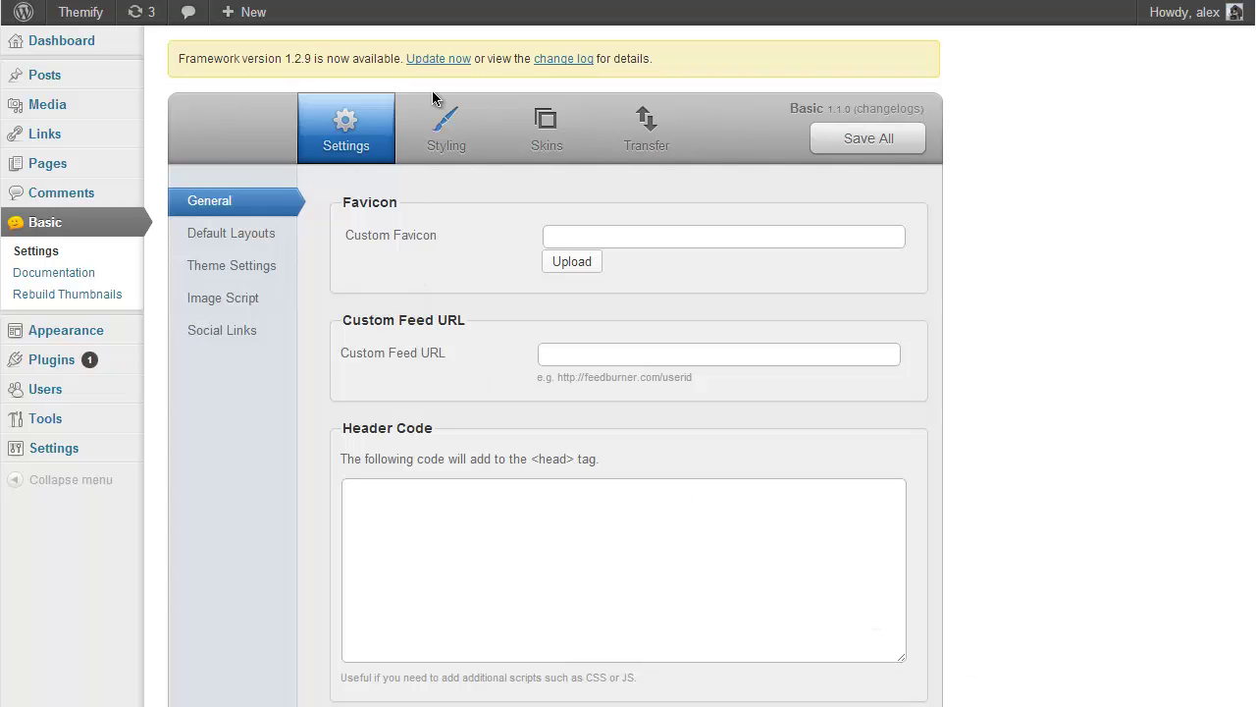
- Update the Themify Framework to 1.2.9 and return to the Themify panel
click(438, 61)
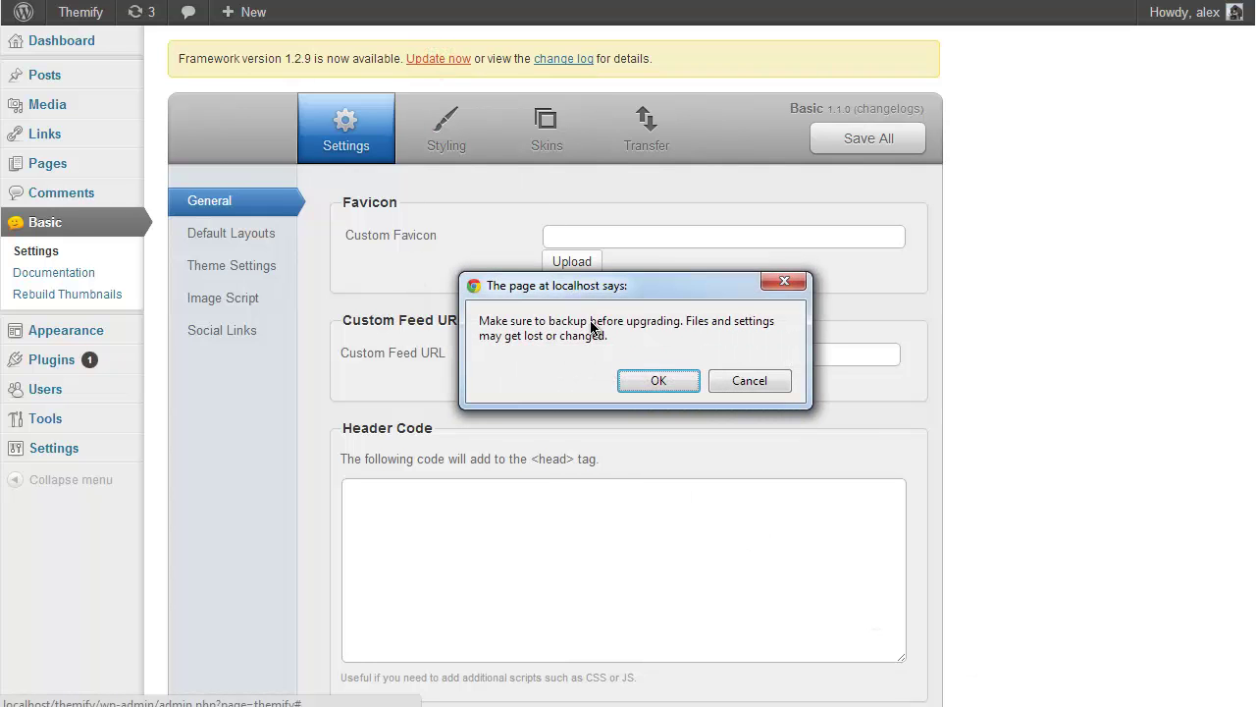
click(650, 382)
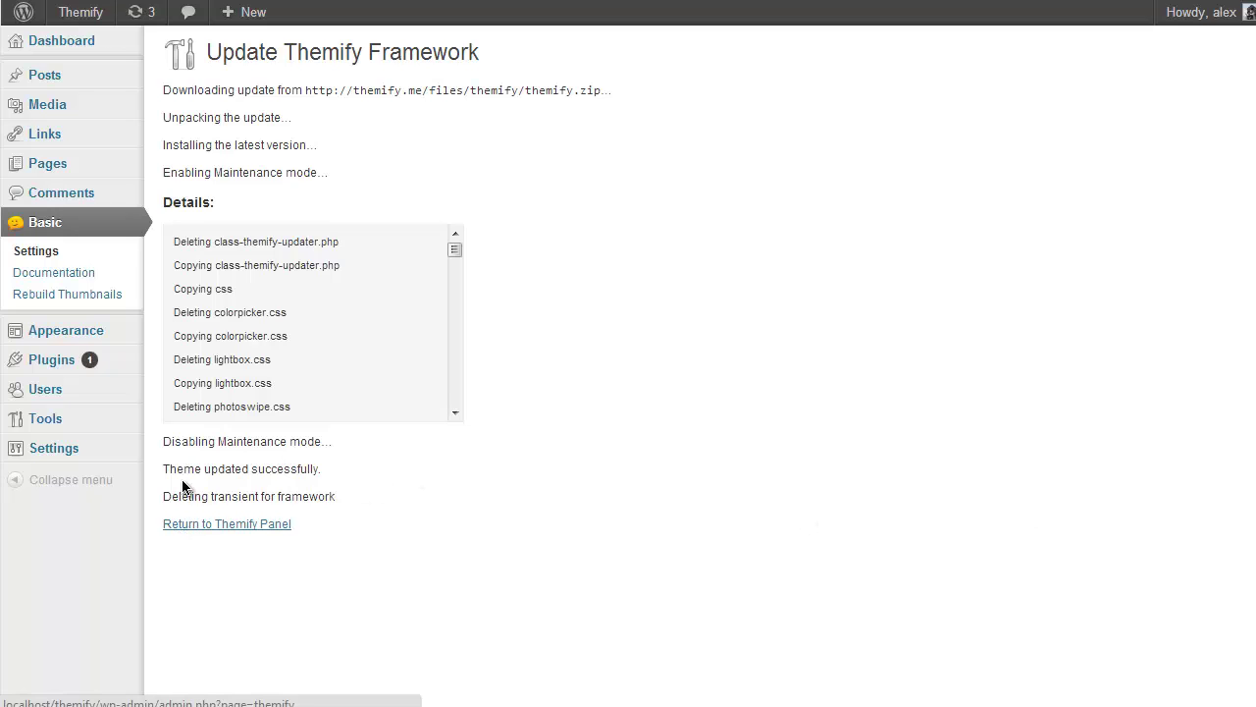
click(254, 531)
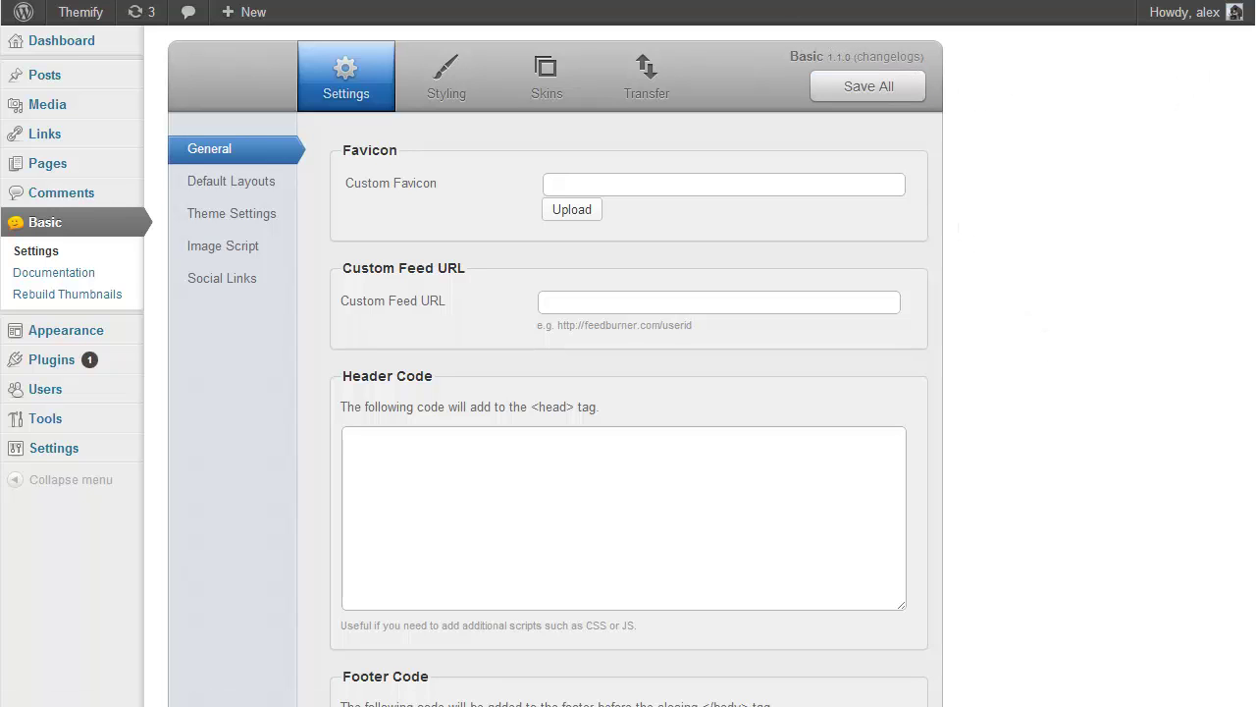
- Scroll to the Themify panel footer to confirm framework v1.2.9
scroll(556, 393, down, 8)
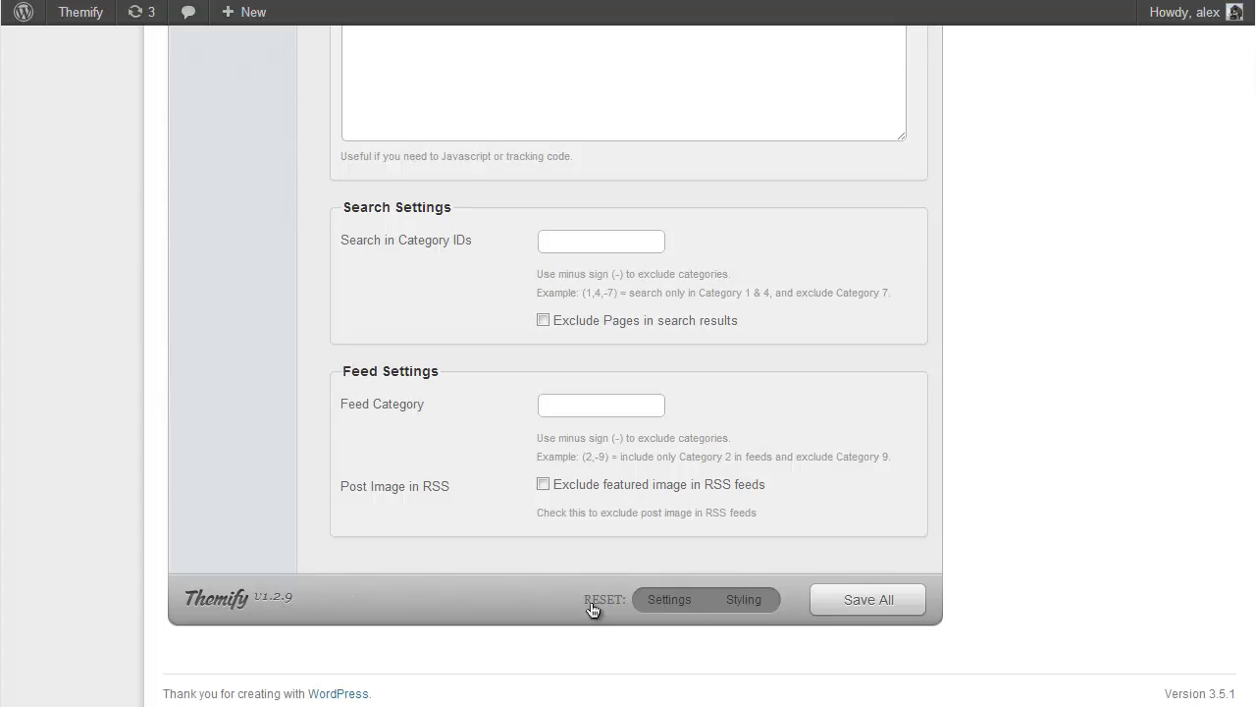
drag(1249, 623, 1232, 189)
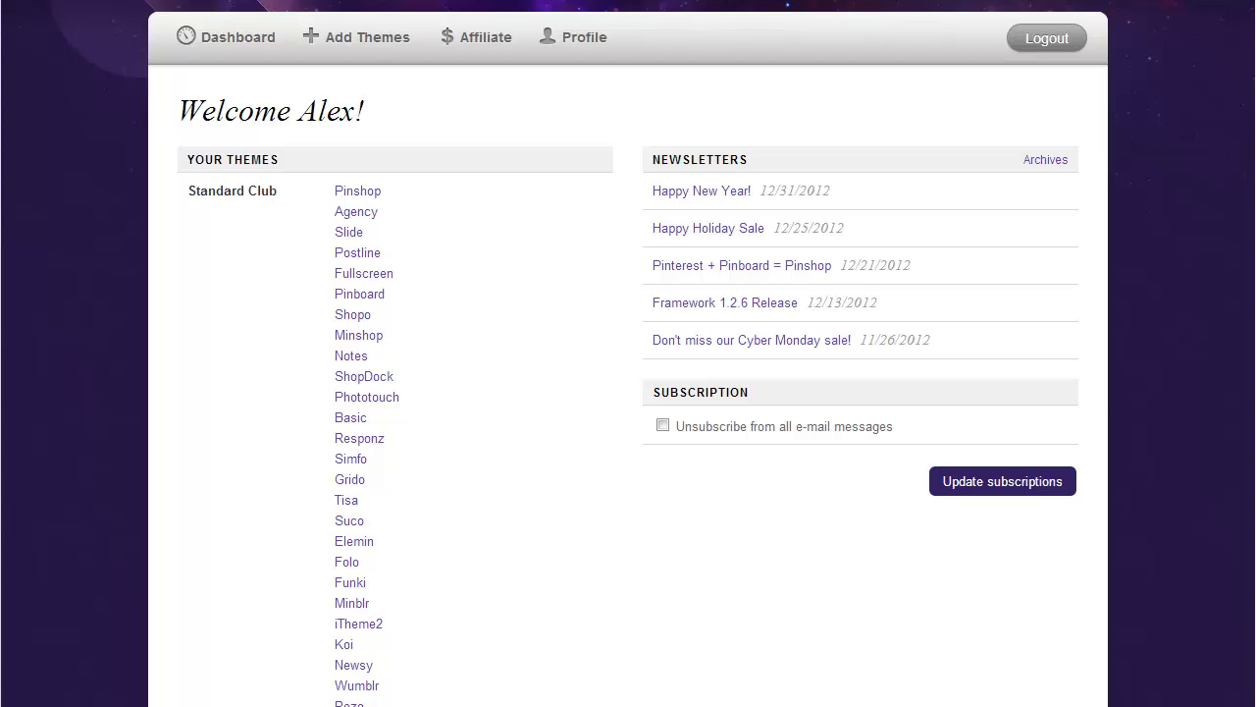
- Download basic.zip from the Basic link under Your Themes
click(349, 418)
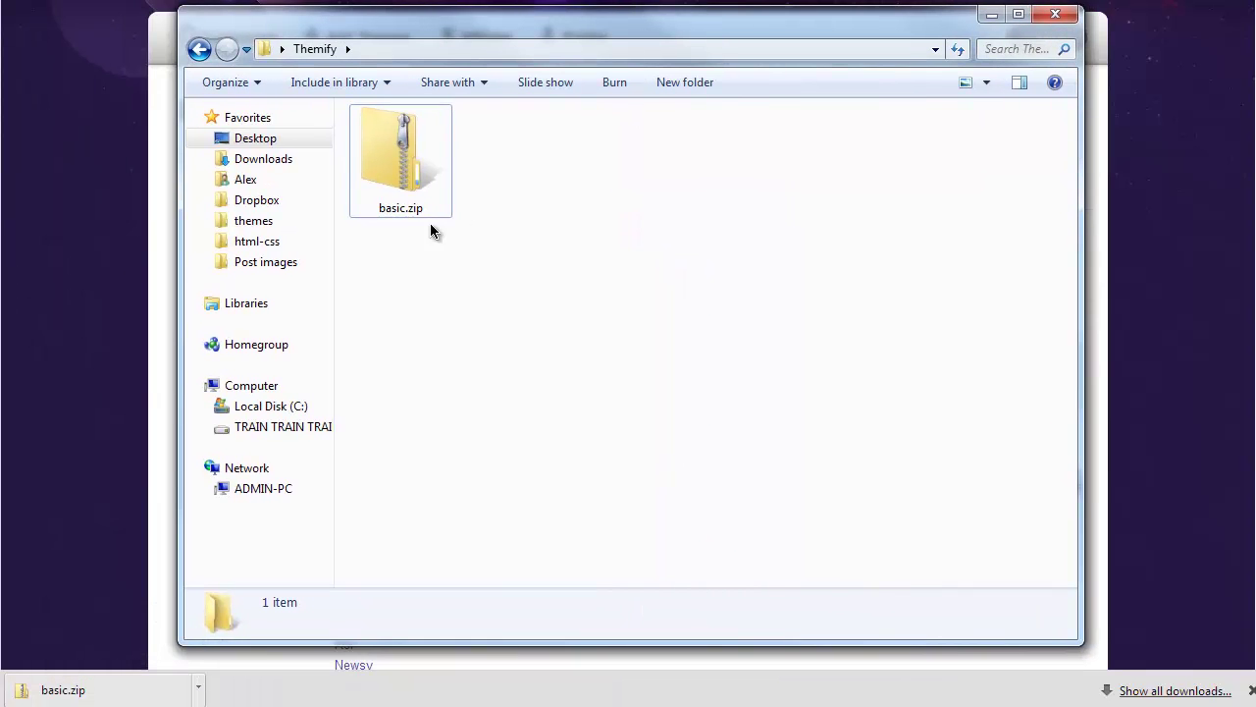
- Extract basic.zip into a basic folder, close Explorer and switch to FileZilla
click(393, 124)
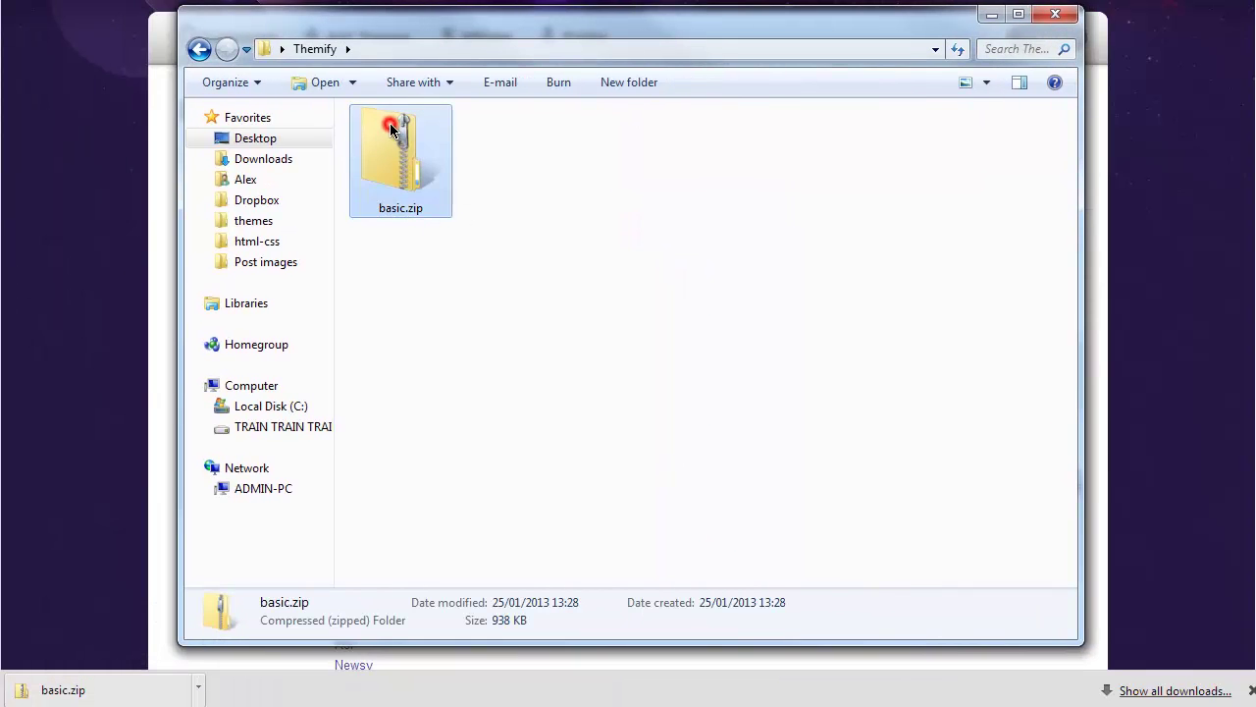
right_click(392, 124)
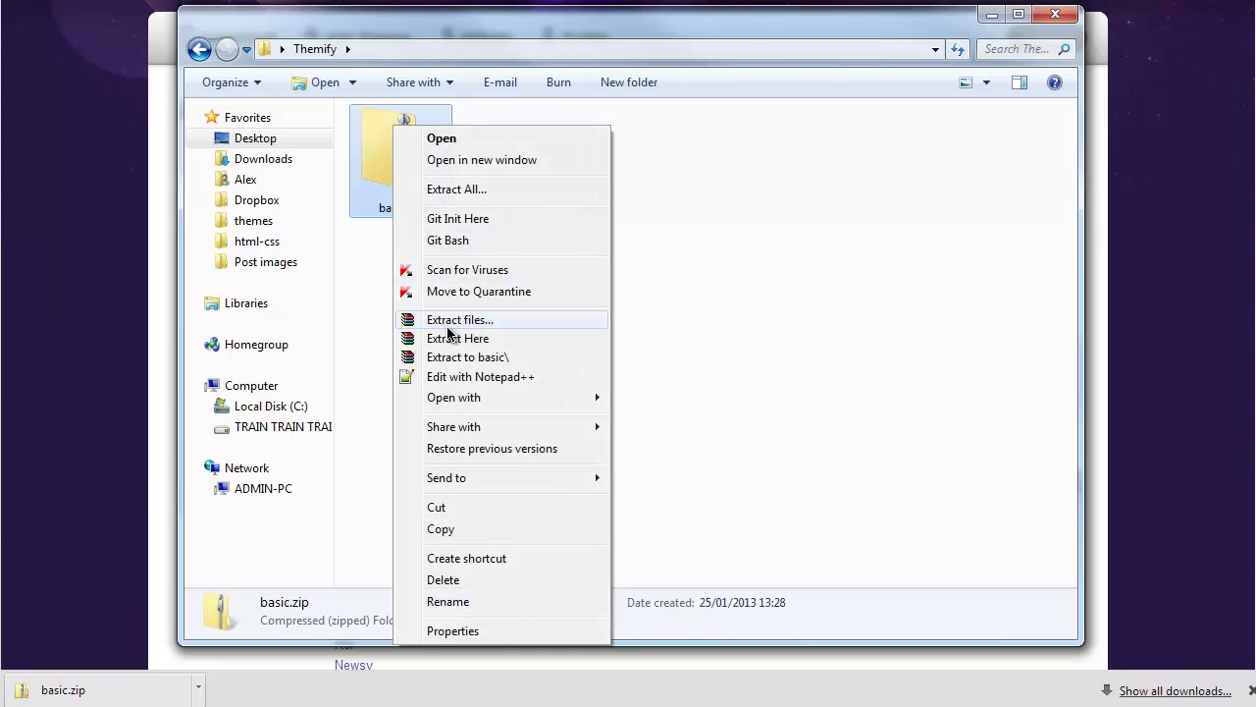
click(448, 358)
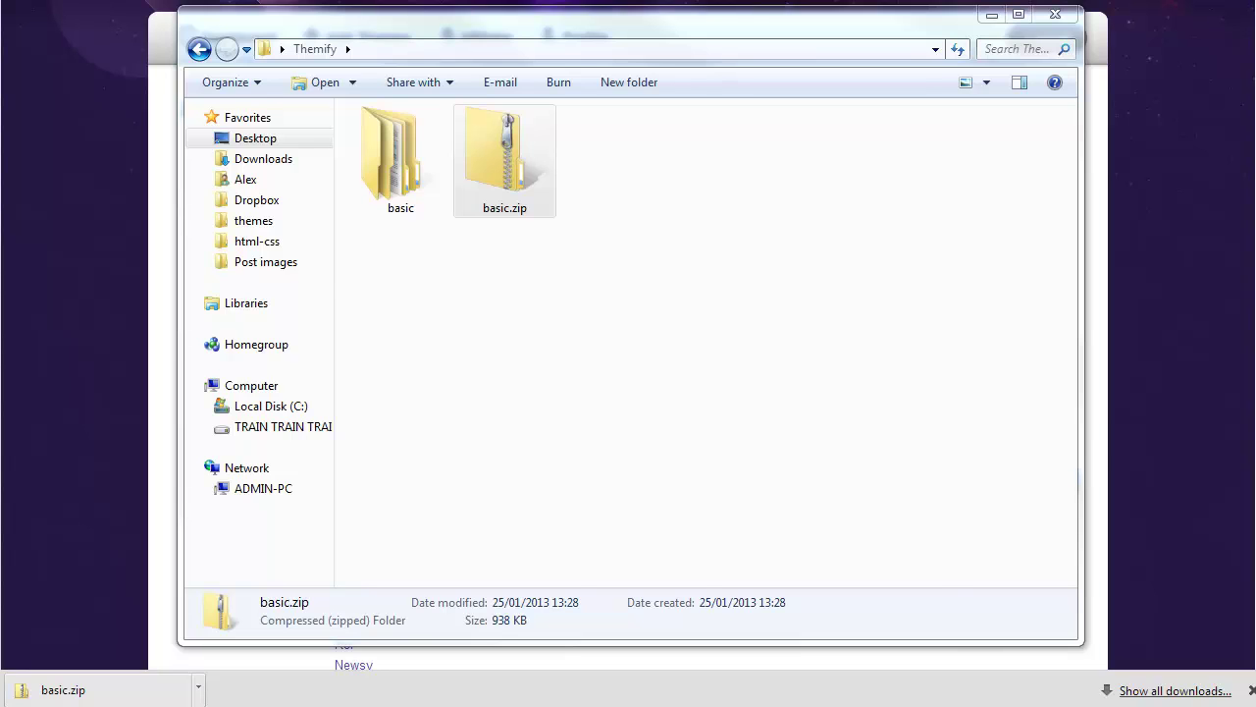
key(alt+F4)
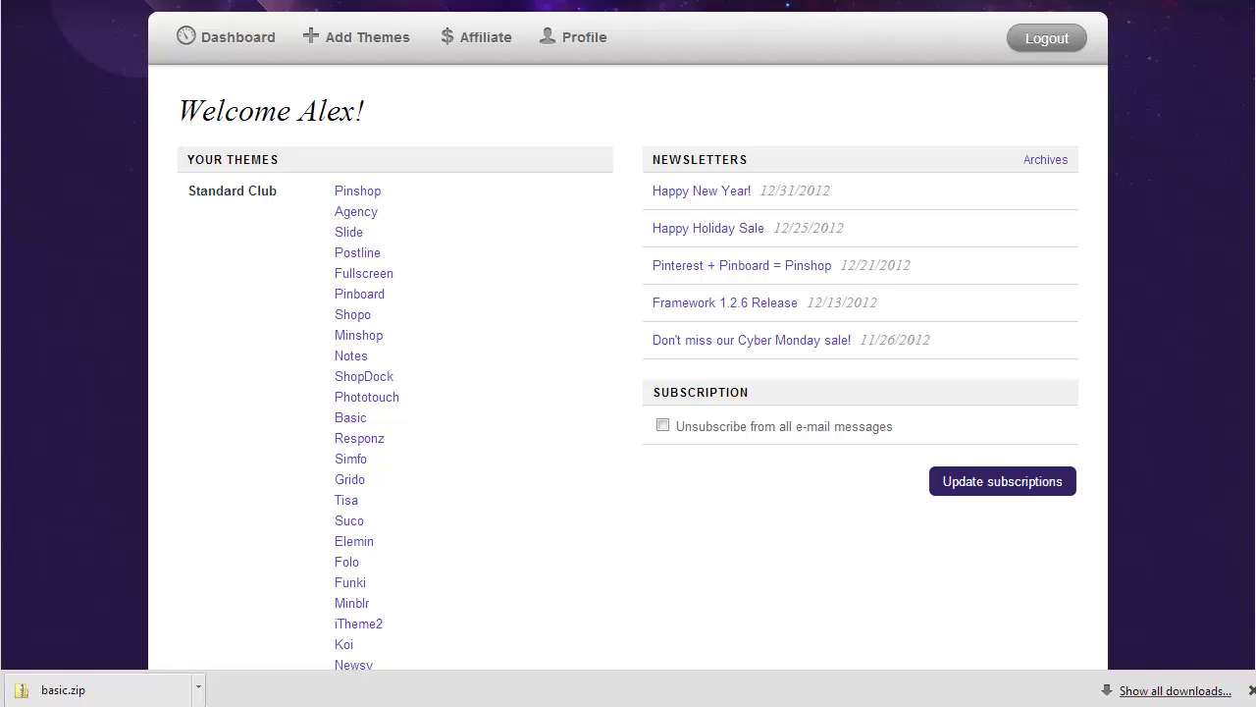
key(alt+Tab)
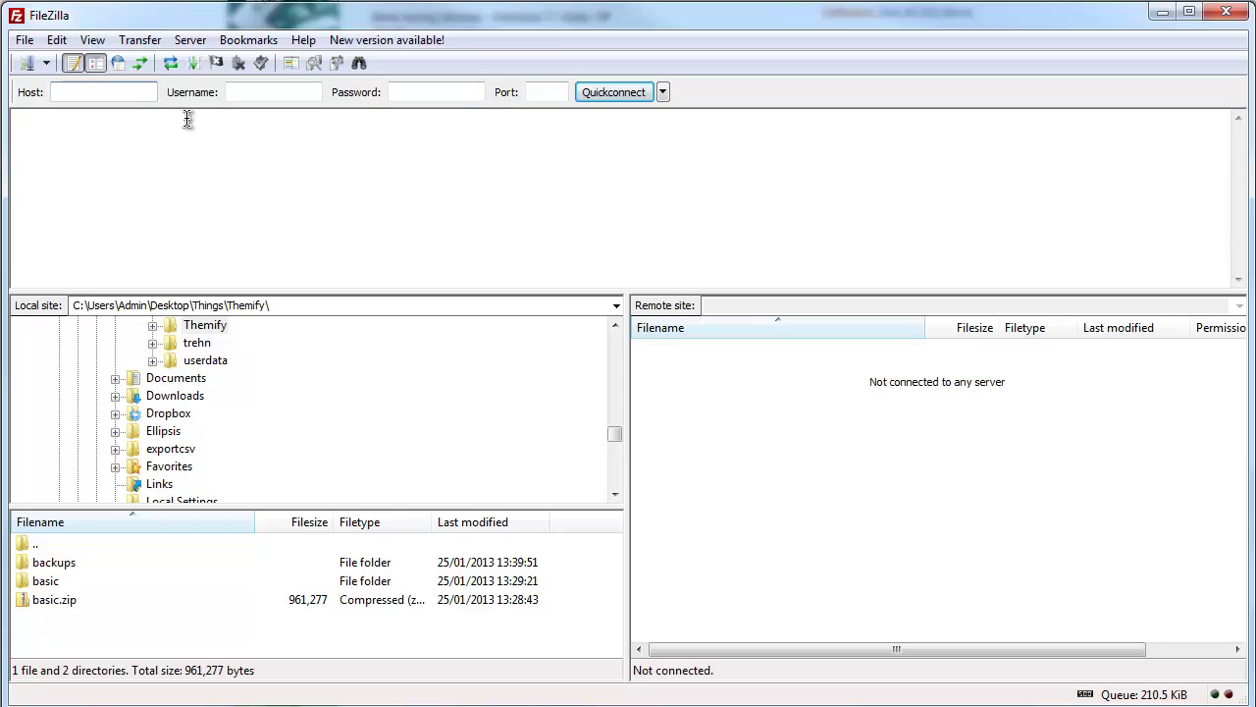
- Quickconnect to localhost with the FTP username and password, then browse to wp-content/themes
text(localhost)
key(Tab)
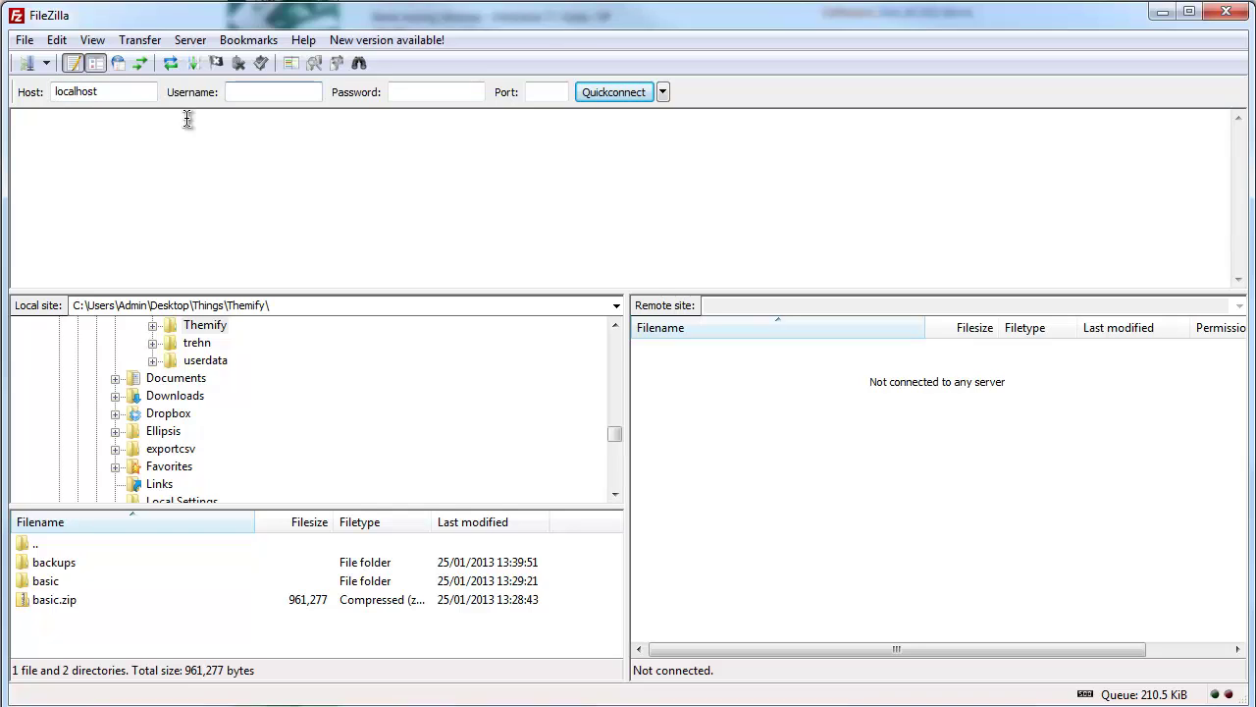
text(annonymous)
key(Tab)
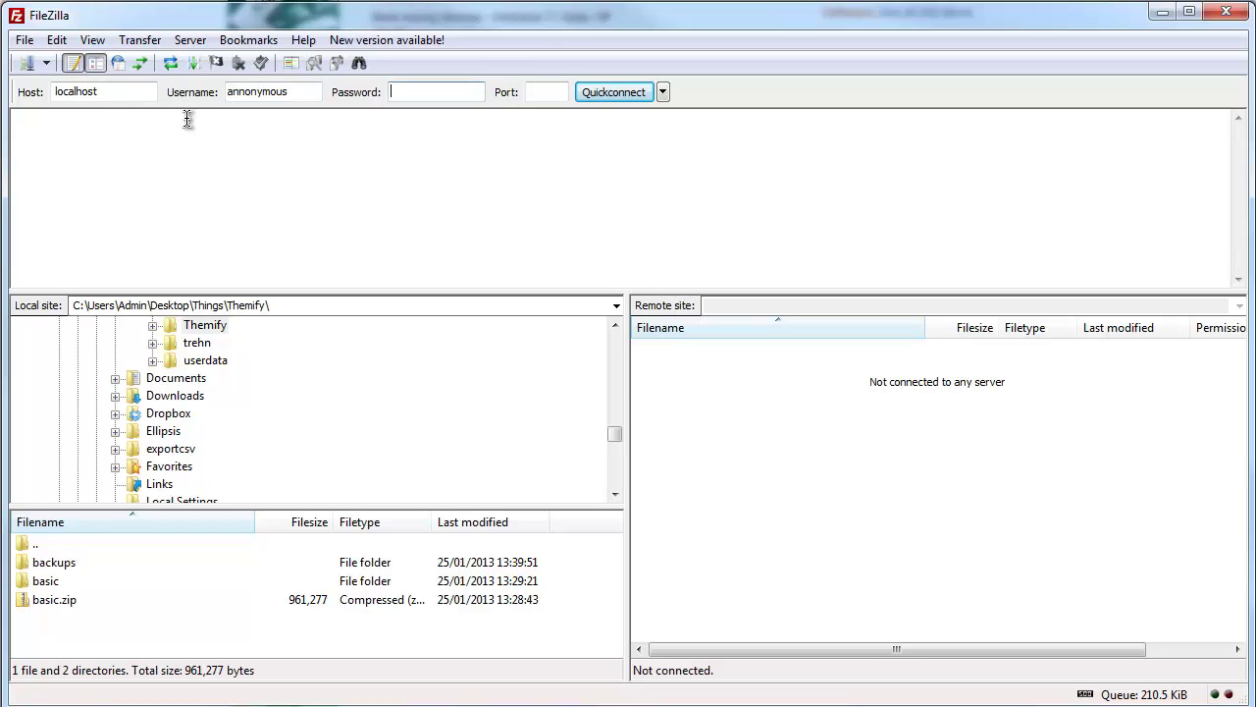
text(*************)
click(597, 95)
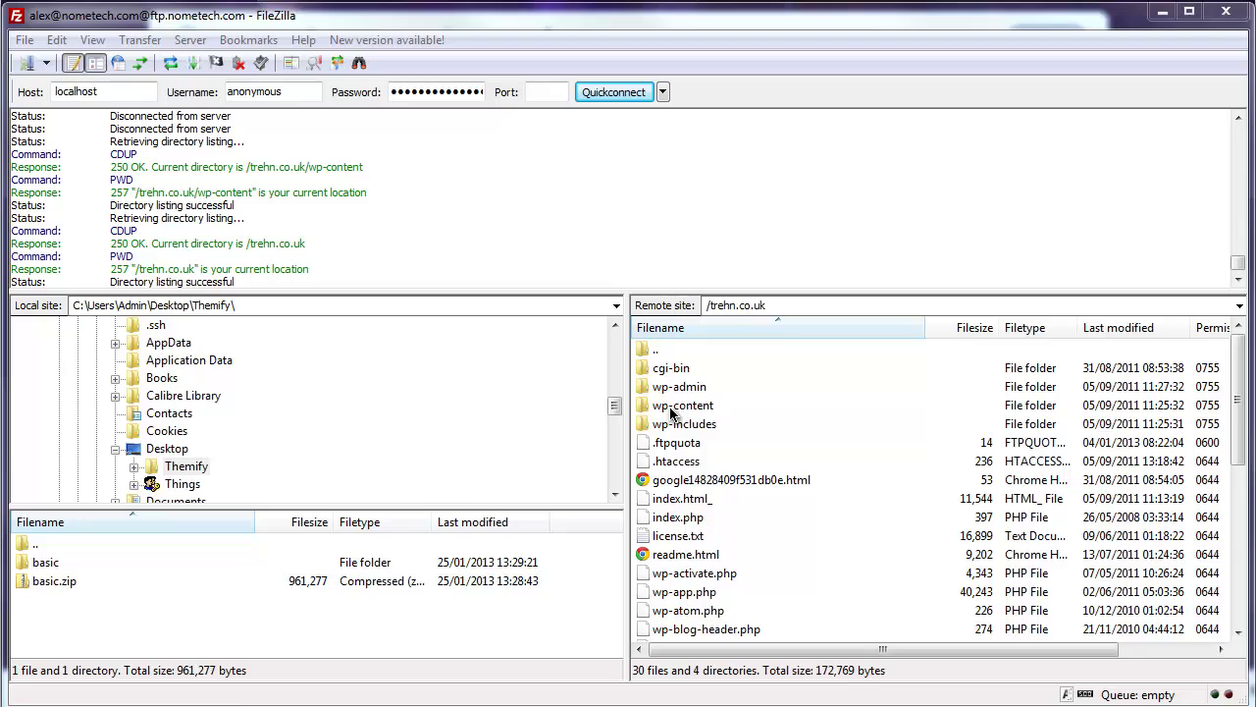
double_click(674, 406)
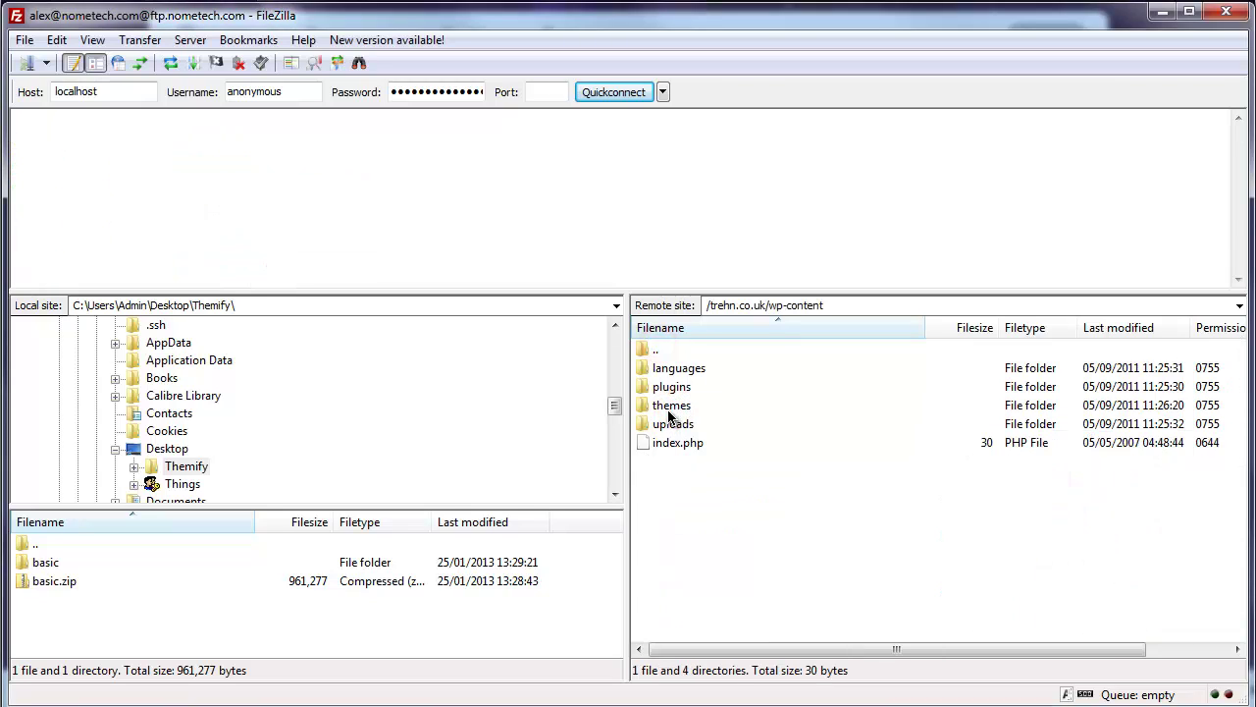
double_click(671, 407)
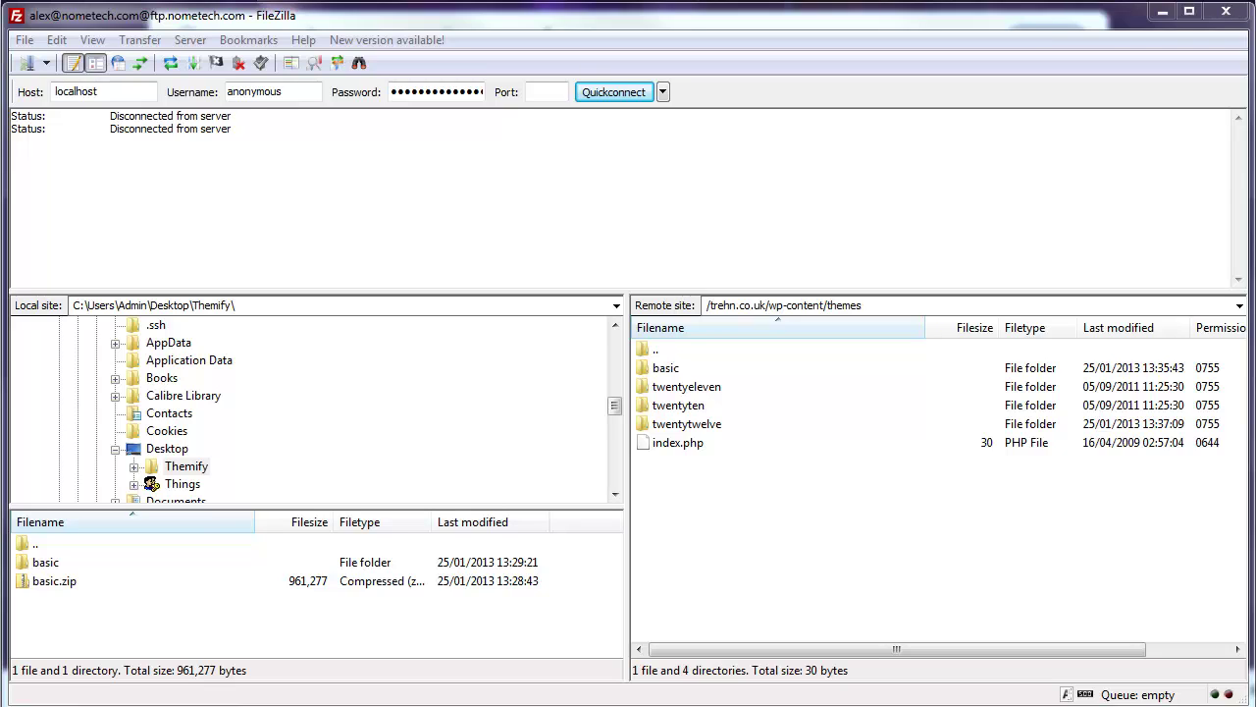
- Create a new local folder named 'backups'
click(666, 367)
click(695, 443)
click(665, 366)
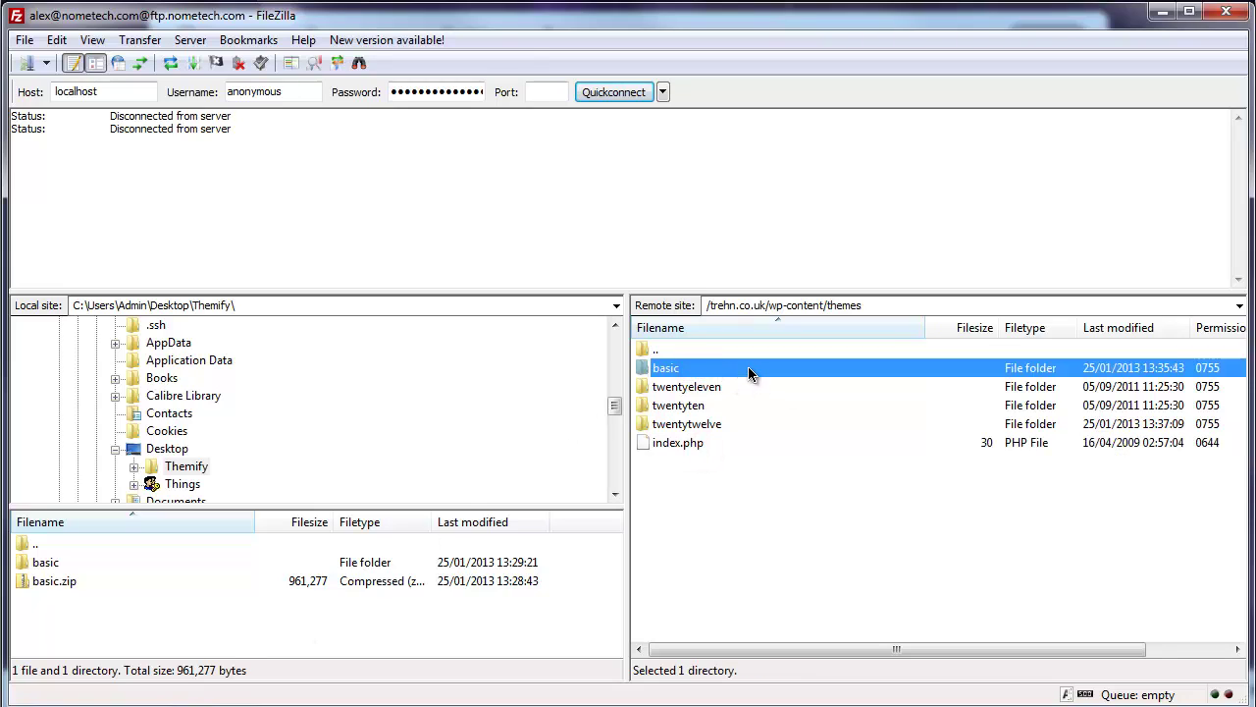
right_click(92, 612)
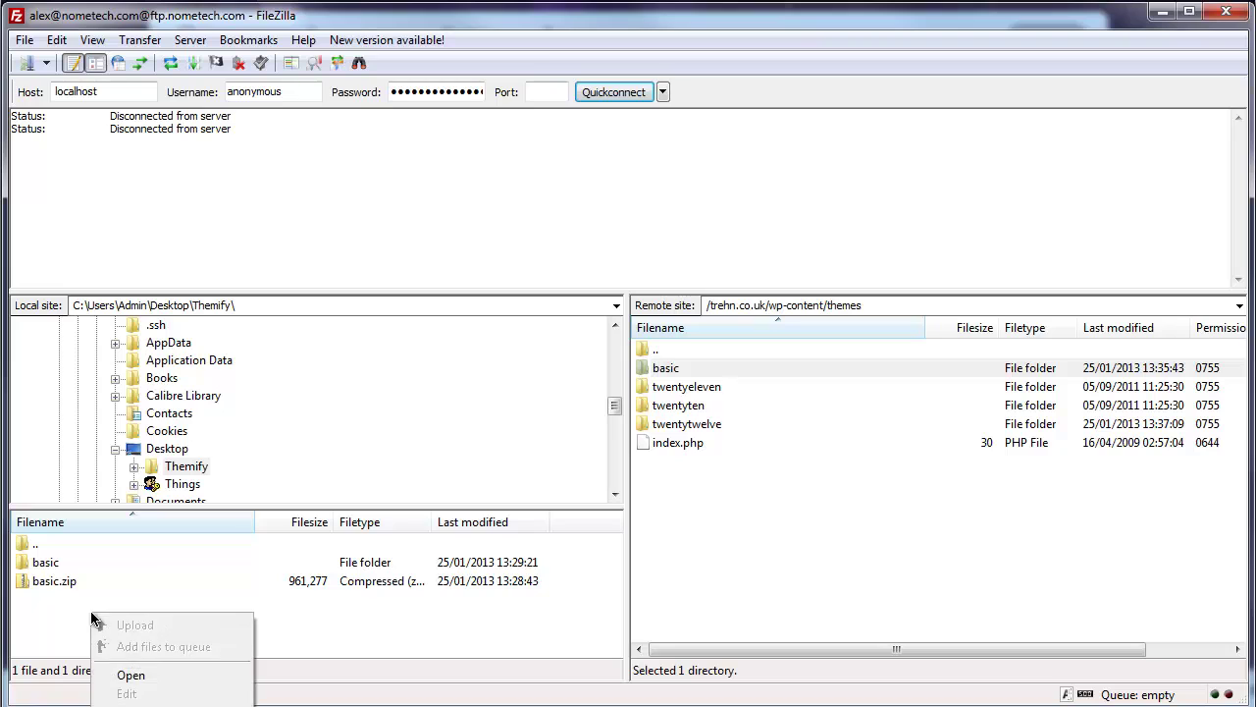
click(127, 702)
text(backups)
key(Return)
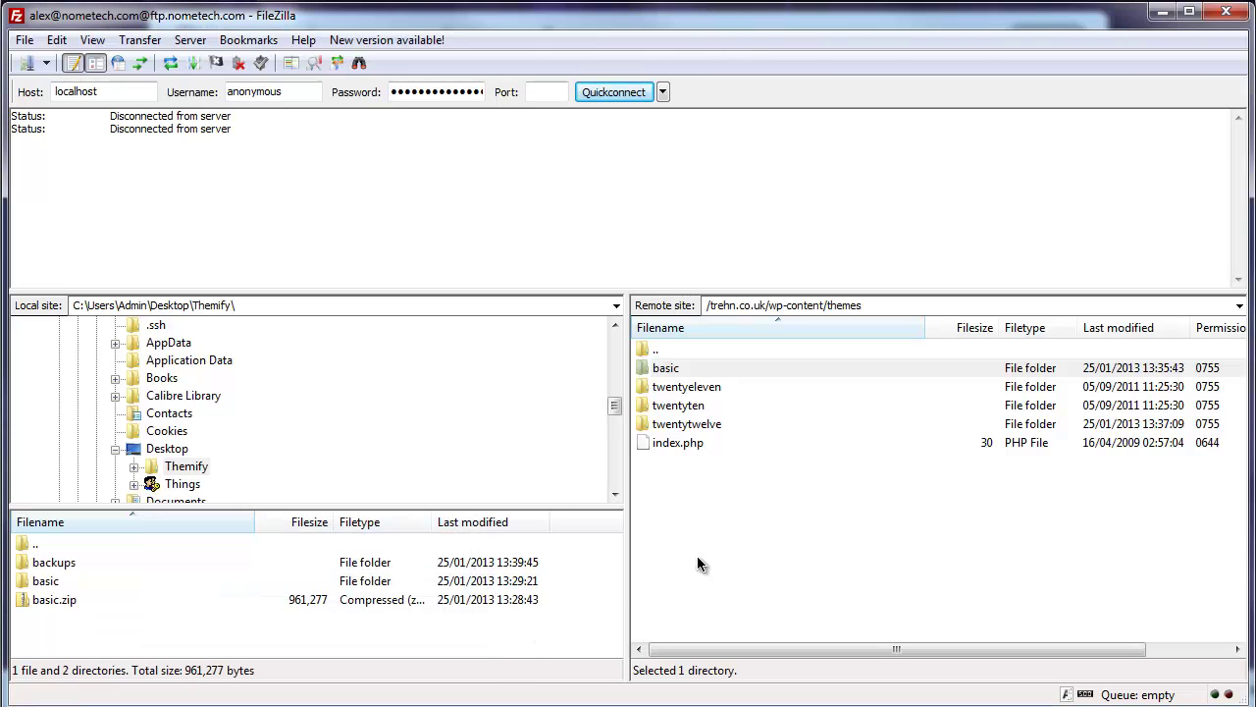
- Download the server's basic theme folder into the local backups folder
click(680, 369)
drag(680, 369, 49, 557)
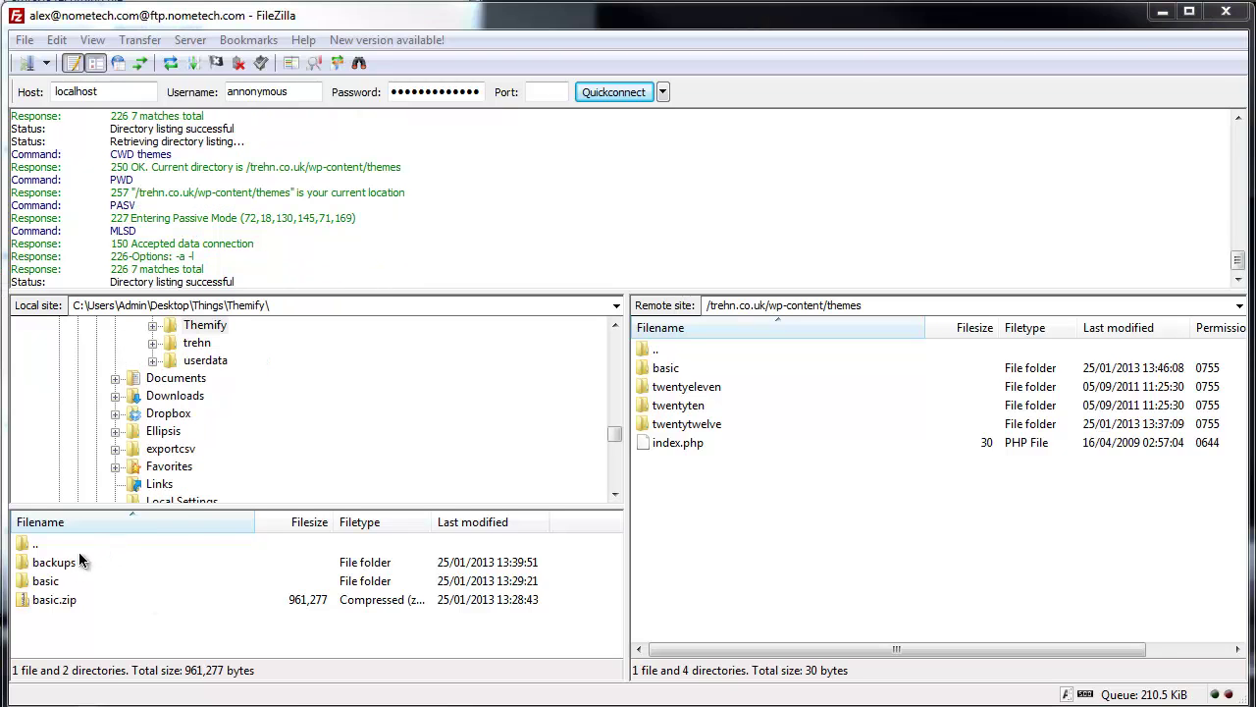
click(71, 580)
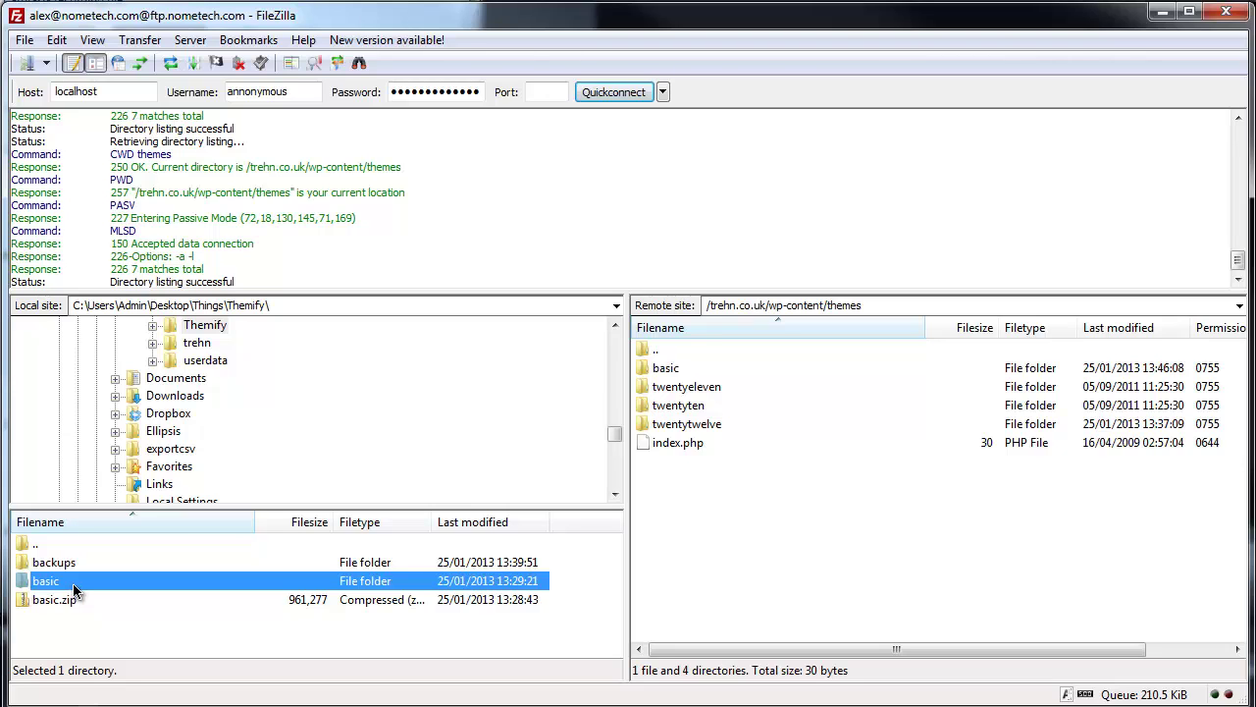
- Upload the local basic folder to the server's themes, always overwriting existing files for uploads
drag(75, 581, 835, 555)
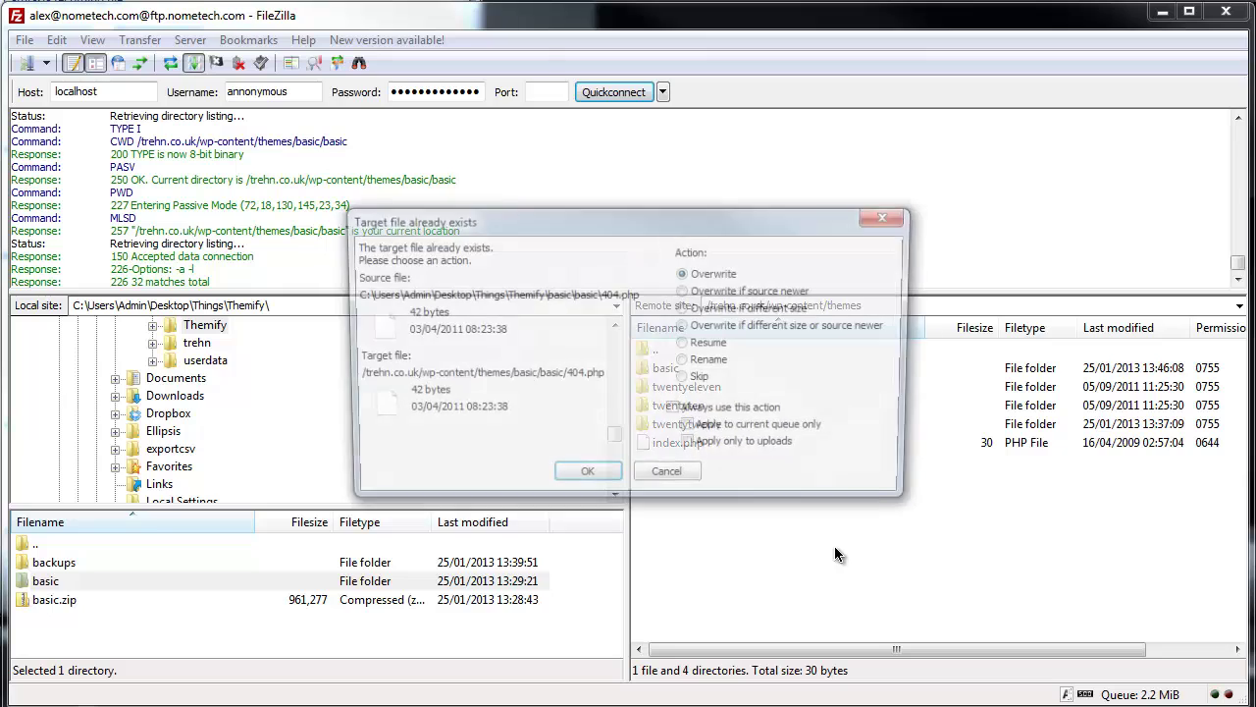
click(705, 412)
click(691, 447)
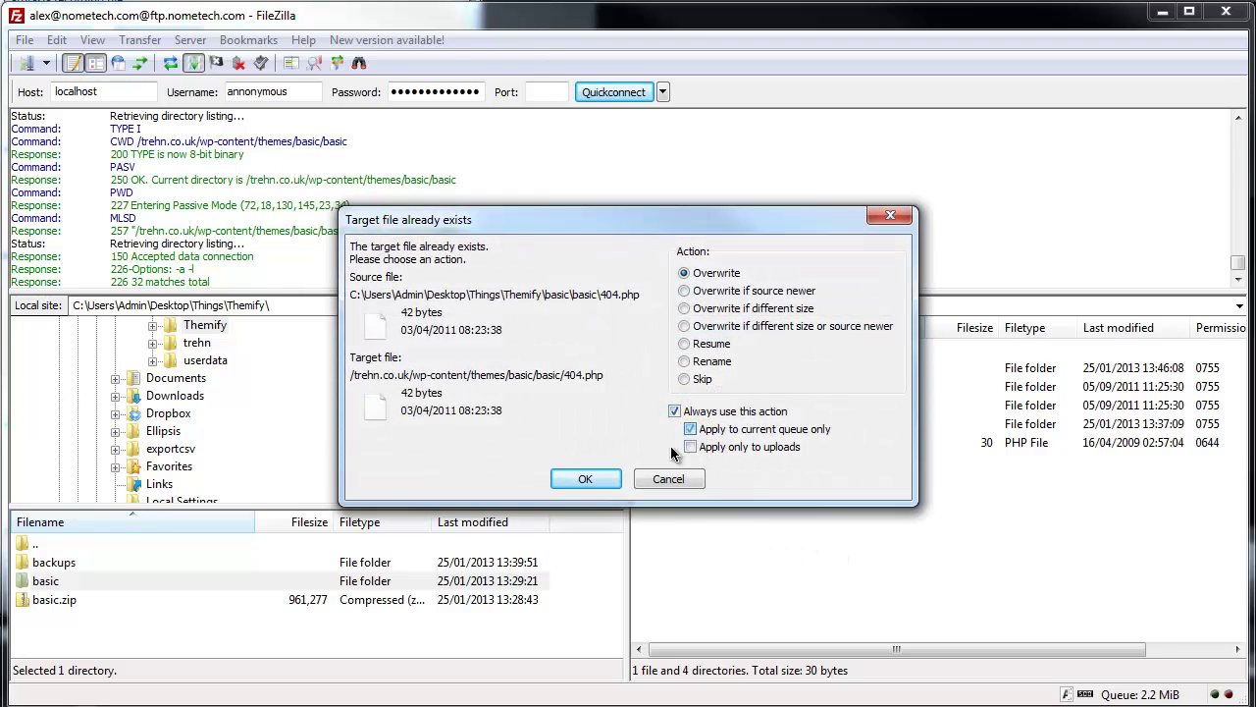
click(588, 476)
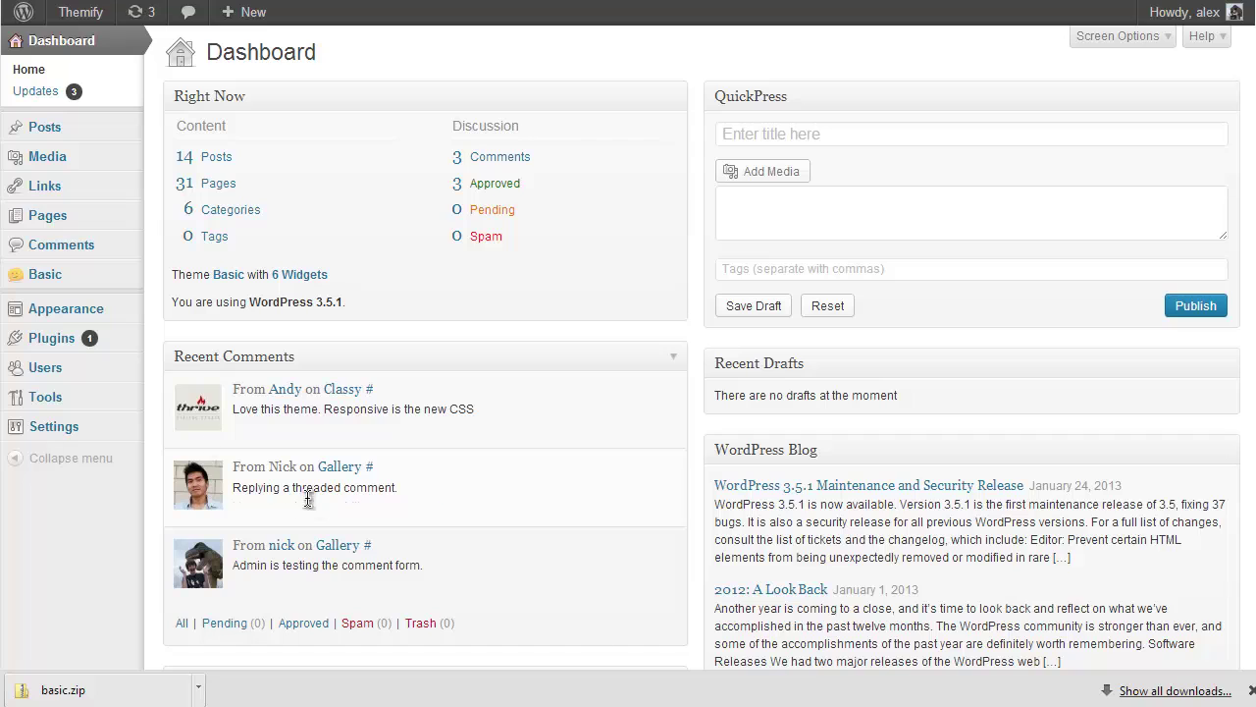
- Confirm that the Basic theme settings show version 1.1.0, then go to the Themify.me member area
click(47, 278)
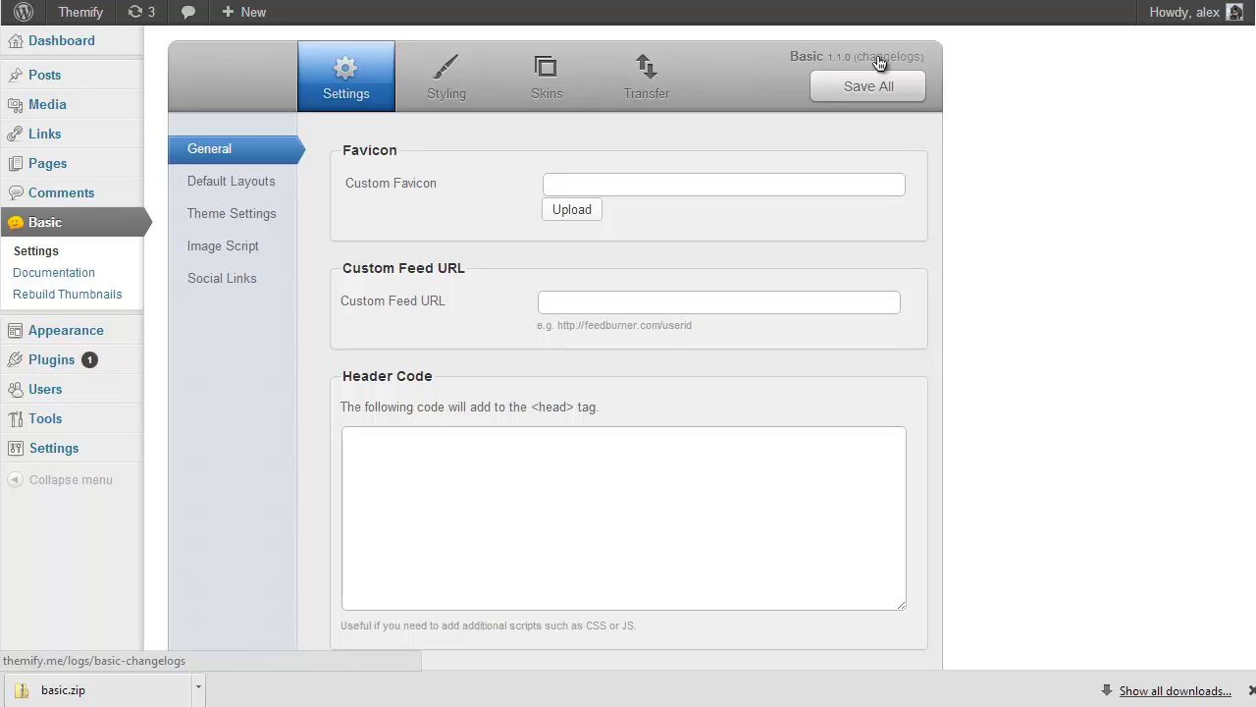
click(1252, 690)
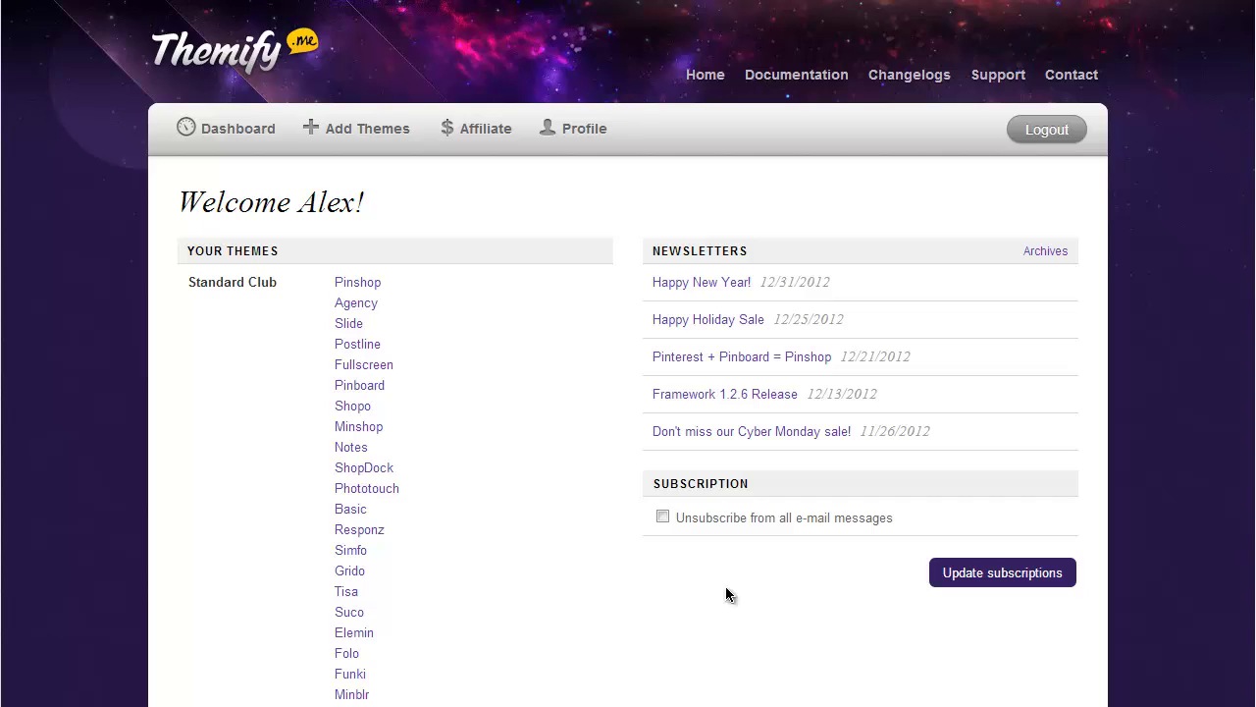
- Download the latest Basic theme package as basic.zip from the Your Themes list
scroll(560, 449, down, 1)
click(346, 413)
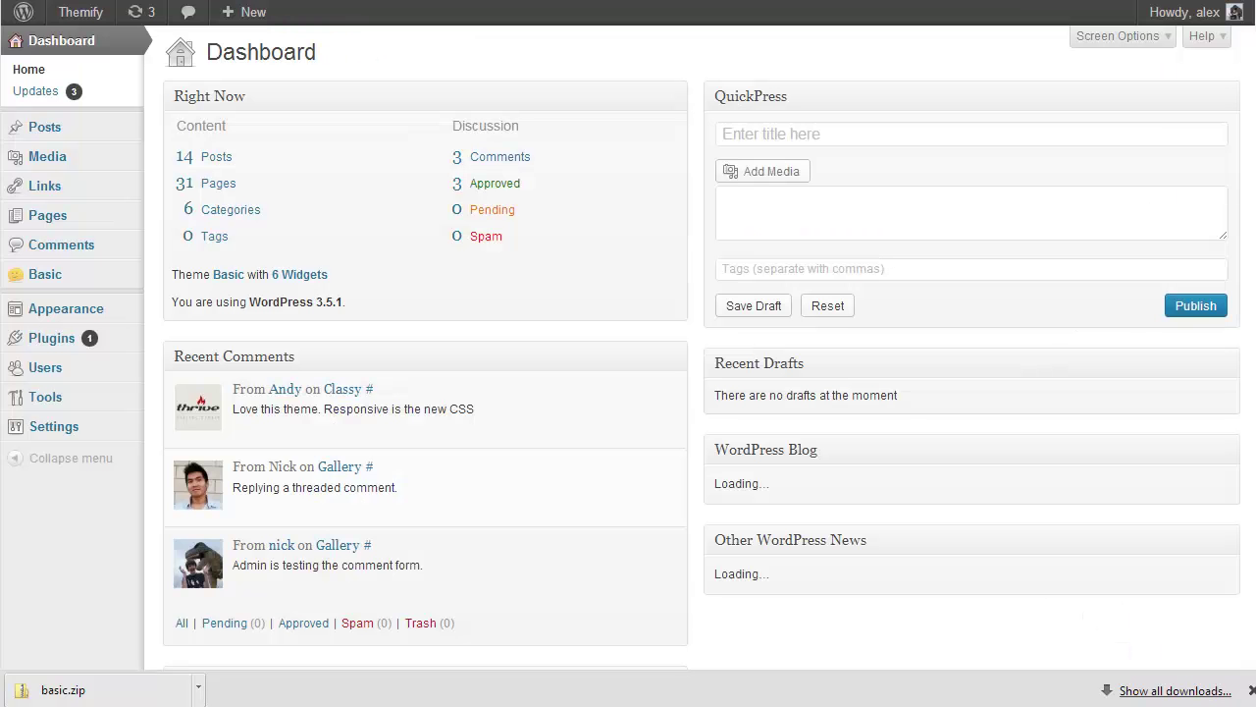
- Activate Twenty Ten on the Themes page so Basic moves to the available themes
click(95, 310)
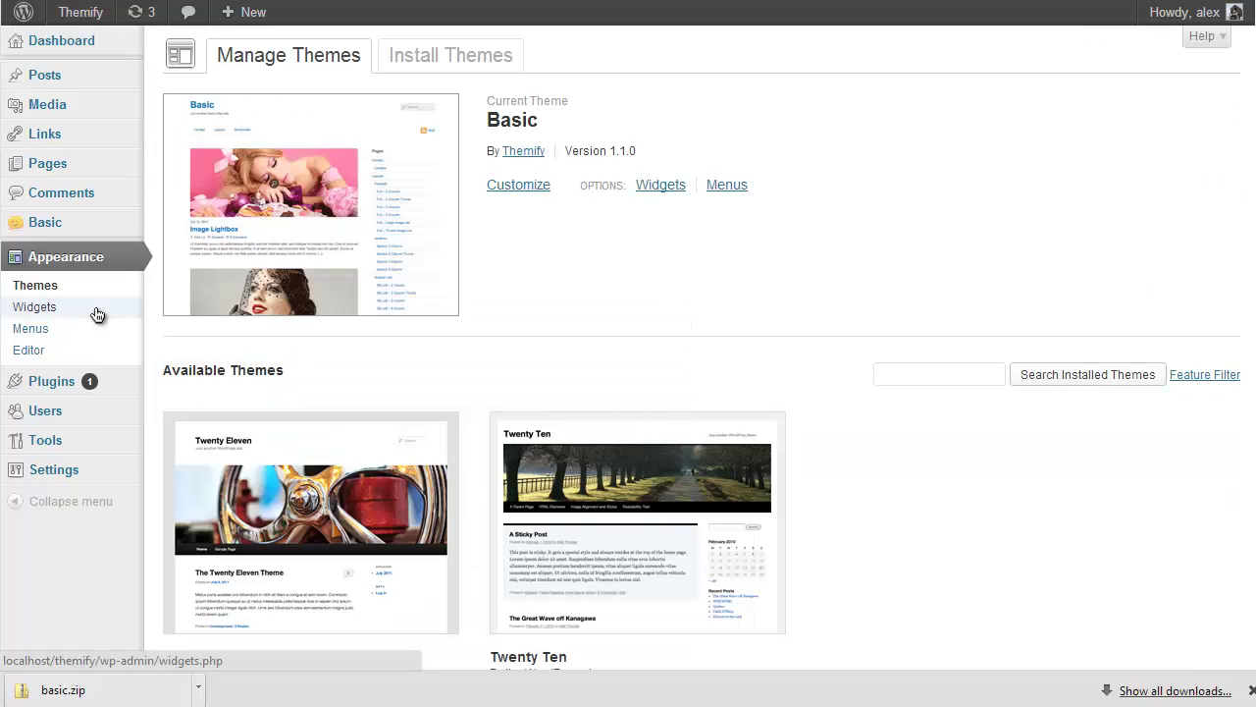
click(521, 337)
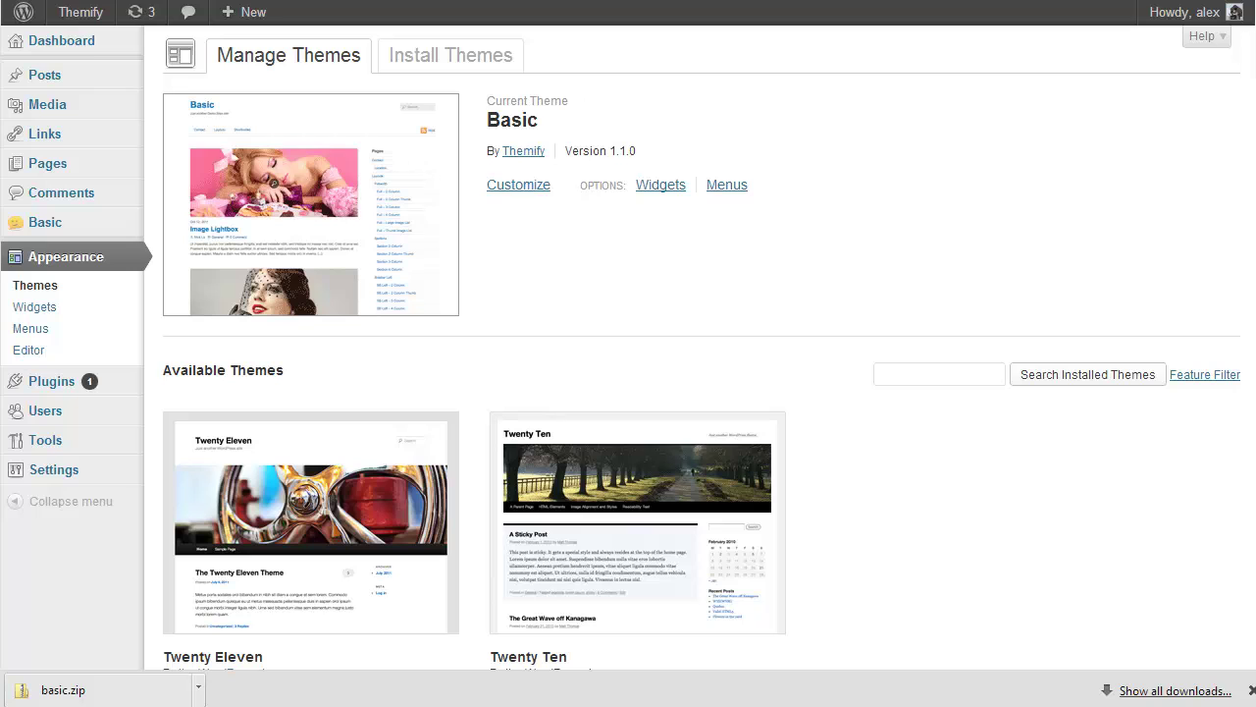
click(920, 454)
scroll(921, 453, down, 3)
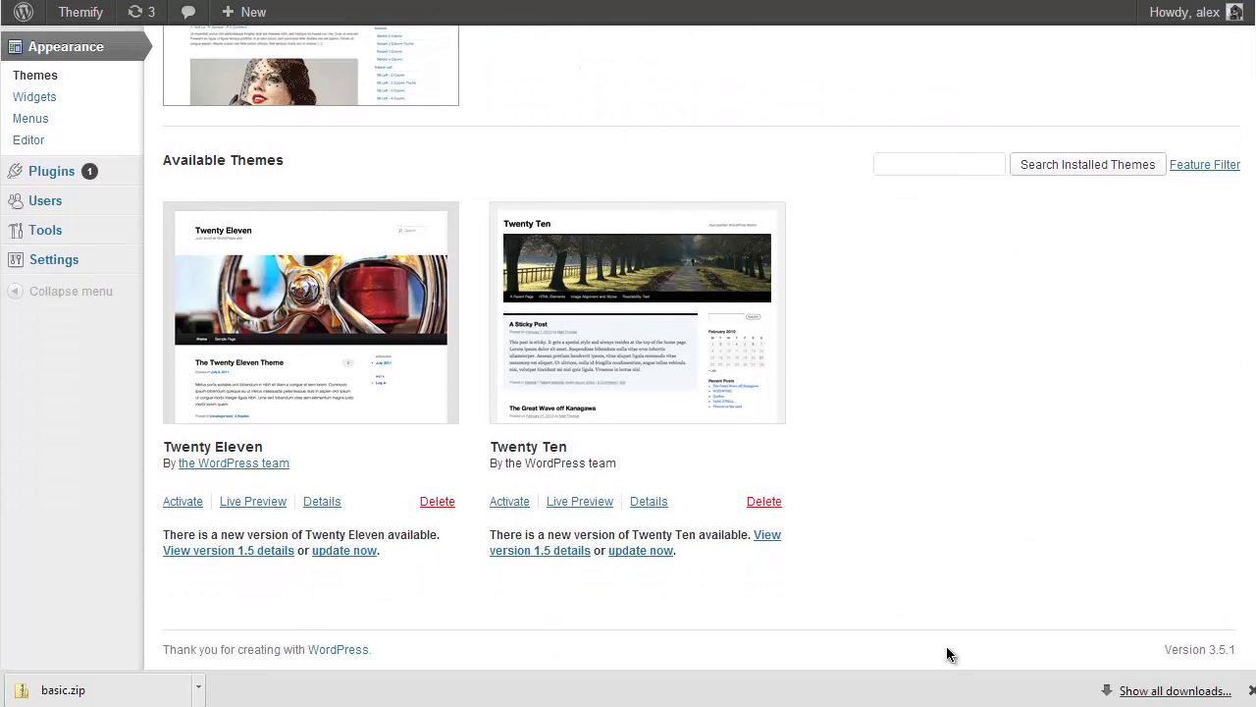
click(515, 503)
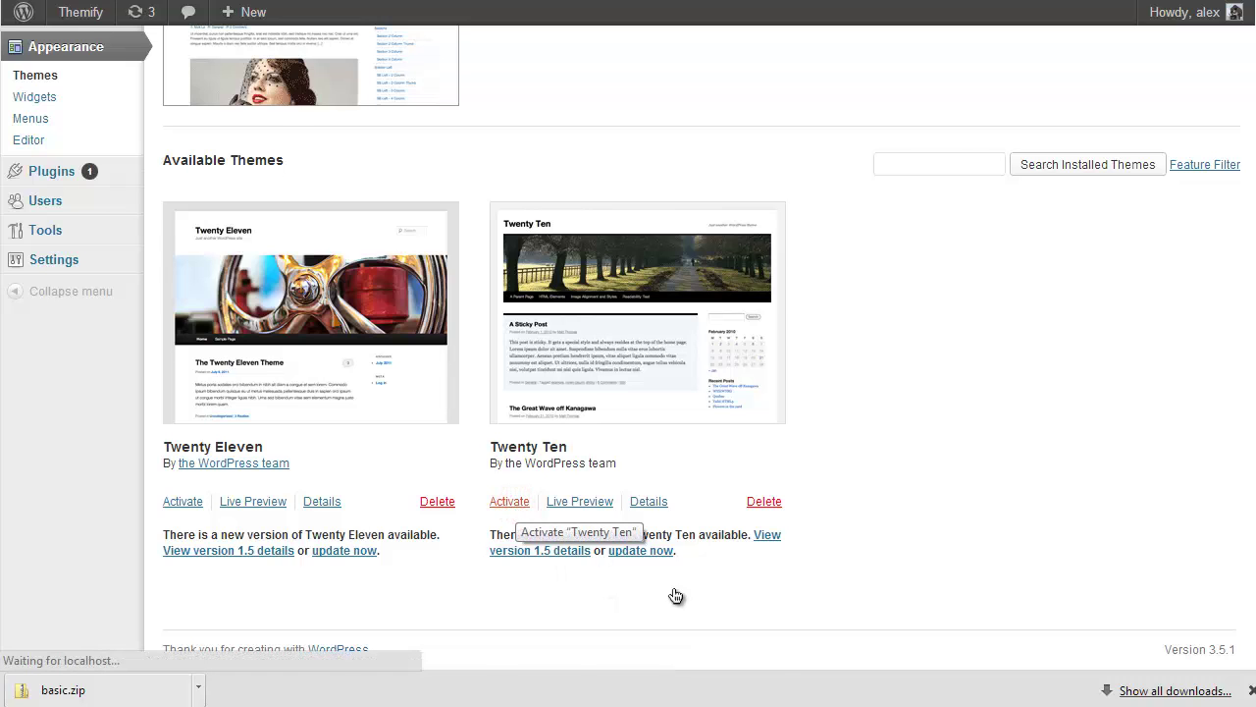
click(672, 265)
scroll(673, 265, down, 3)
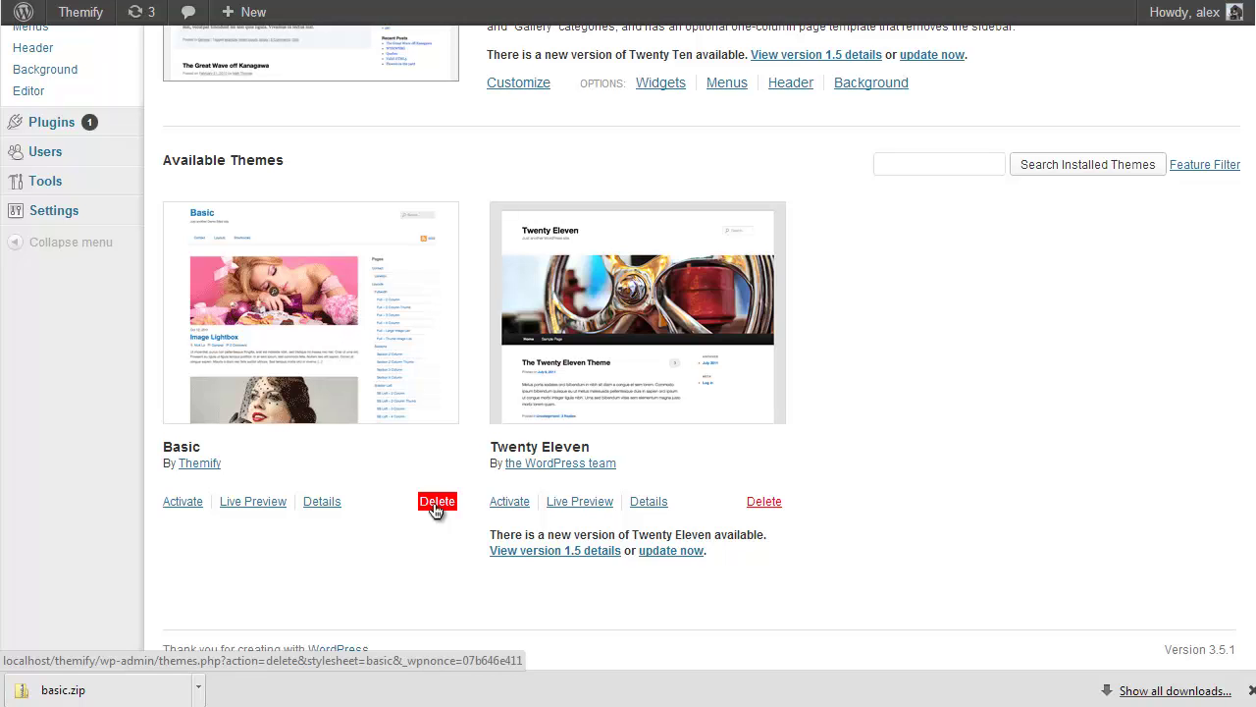
- Delete the Basic theme from the available themes and confirm the deletion with OK
scroll(202, 536, up, 3)
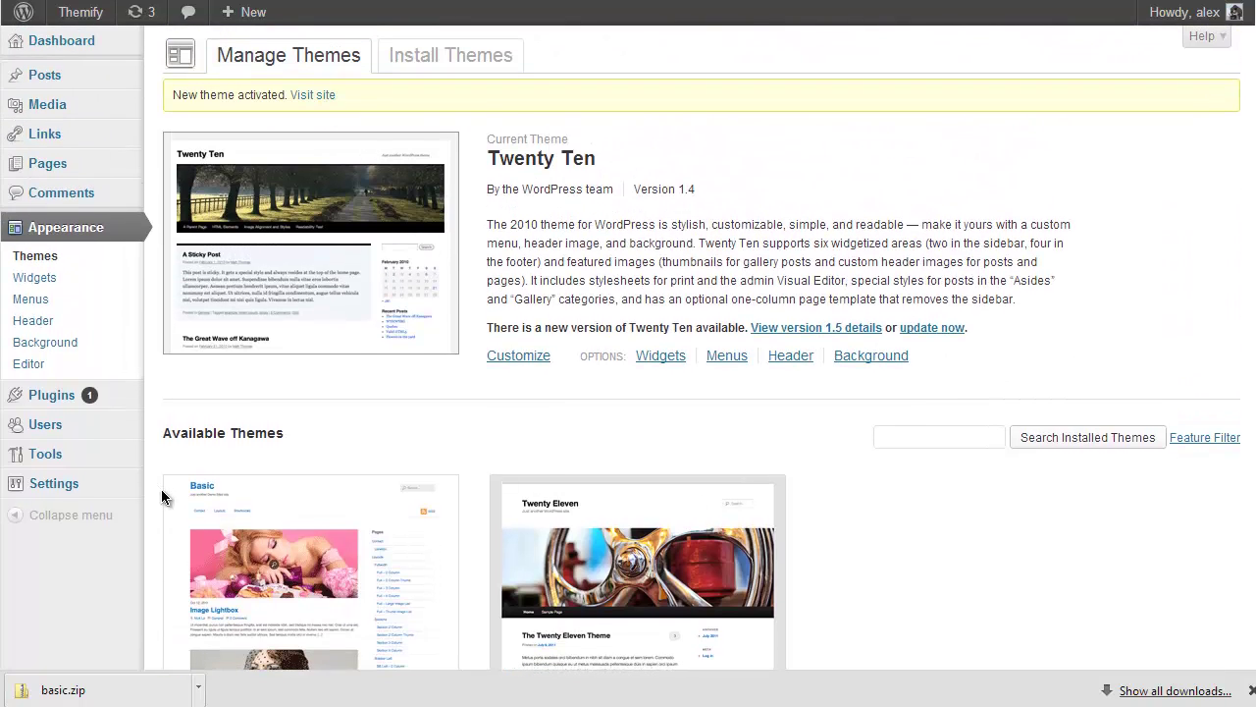
scroll(160, 492, down, 2)
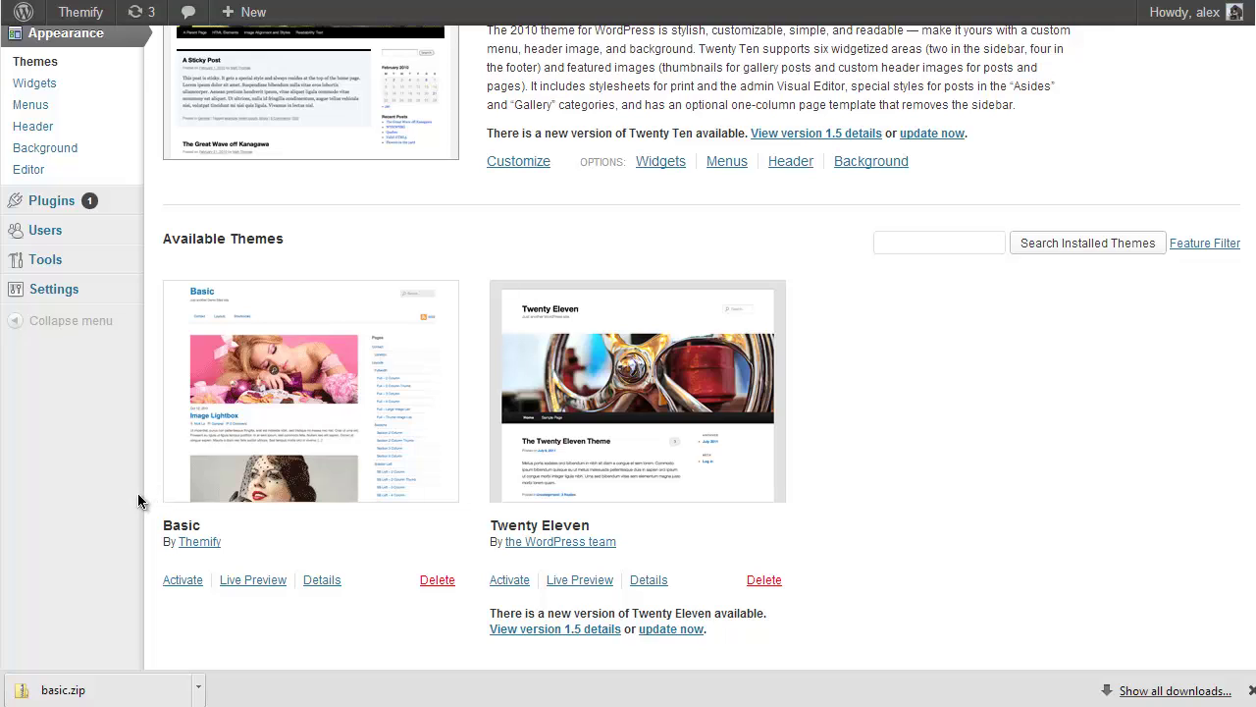
scroll(700, 560, down, 1)
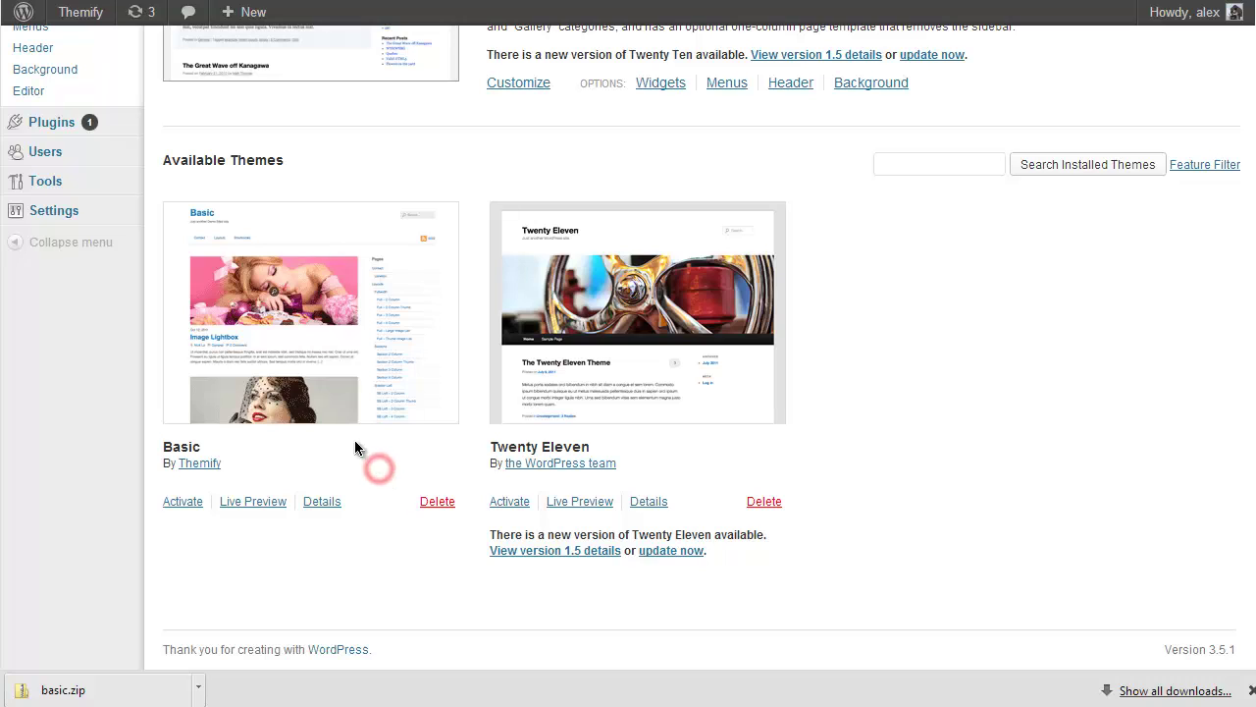
click(437, 502)
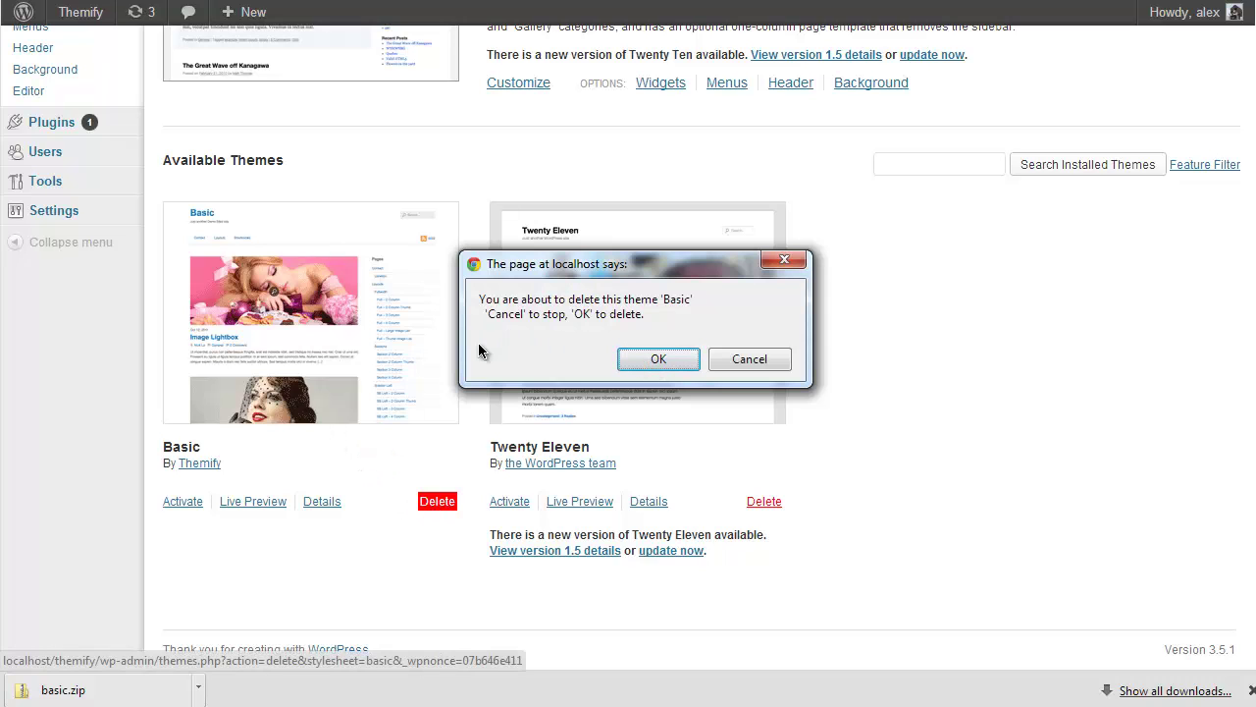
click(647, 359)
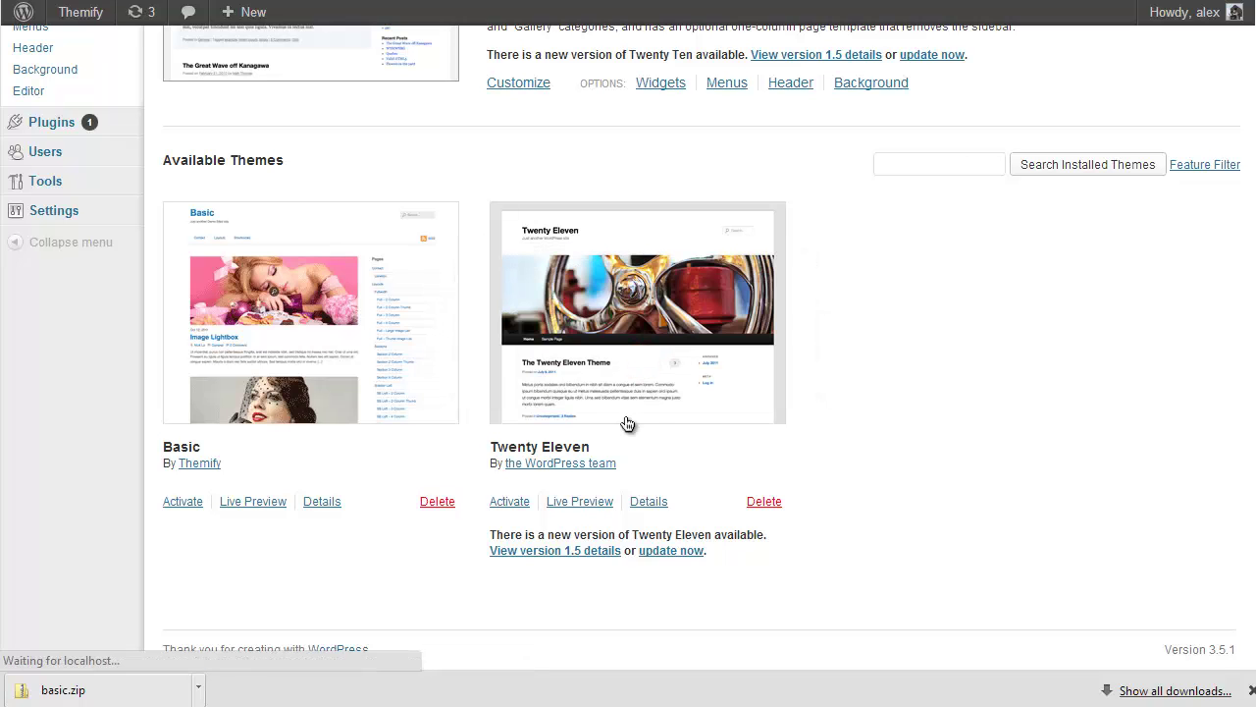
scroll(858, 484, down, 1)
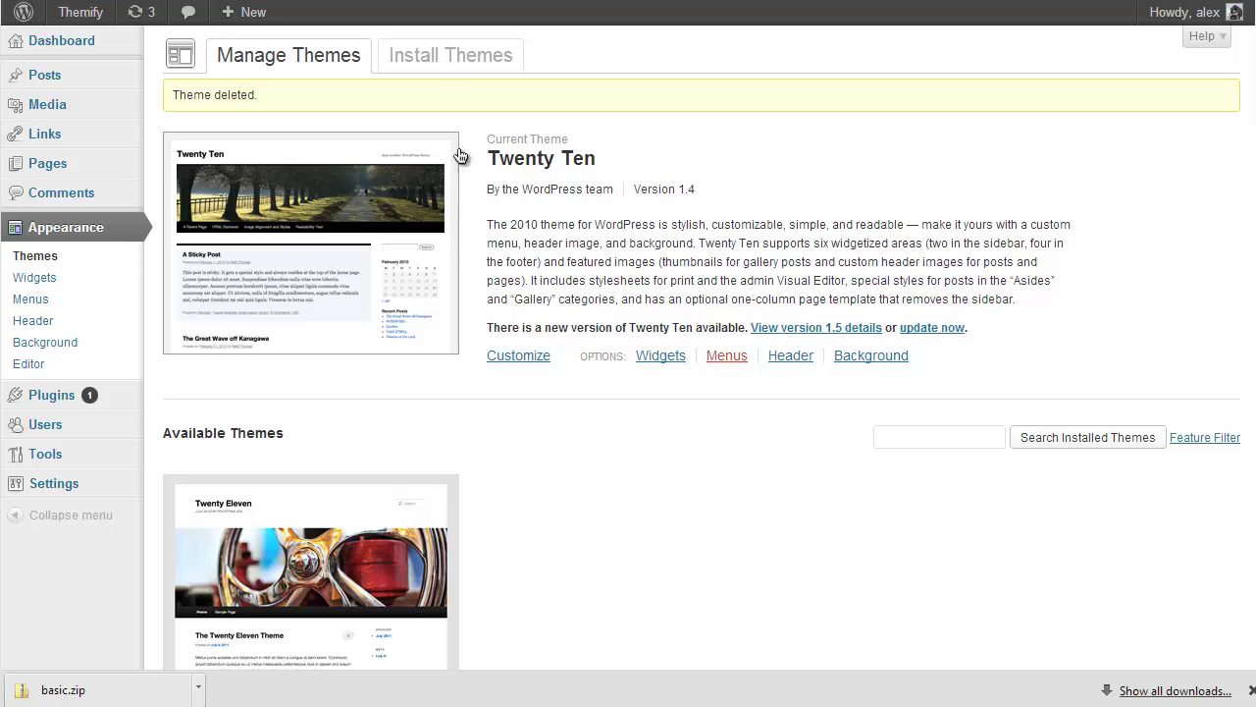
- Select basic.zip as the file to upload under Install Themes > Upload
click(430, 69)
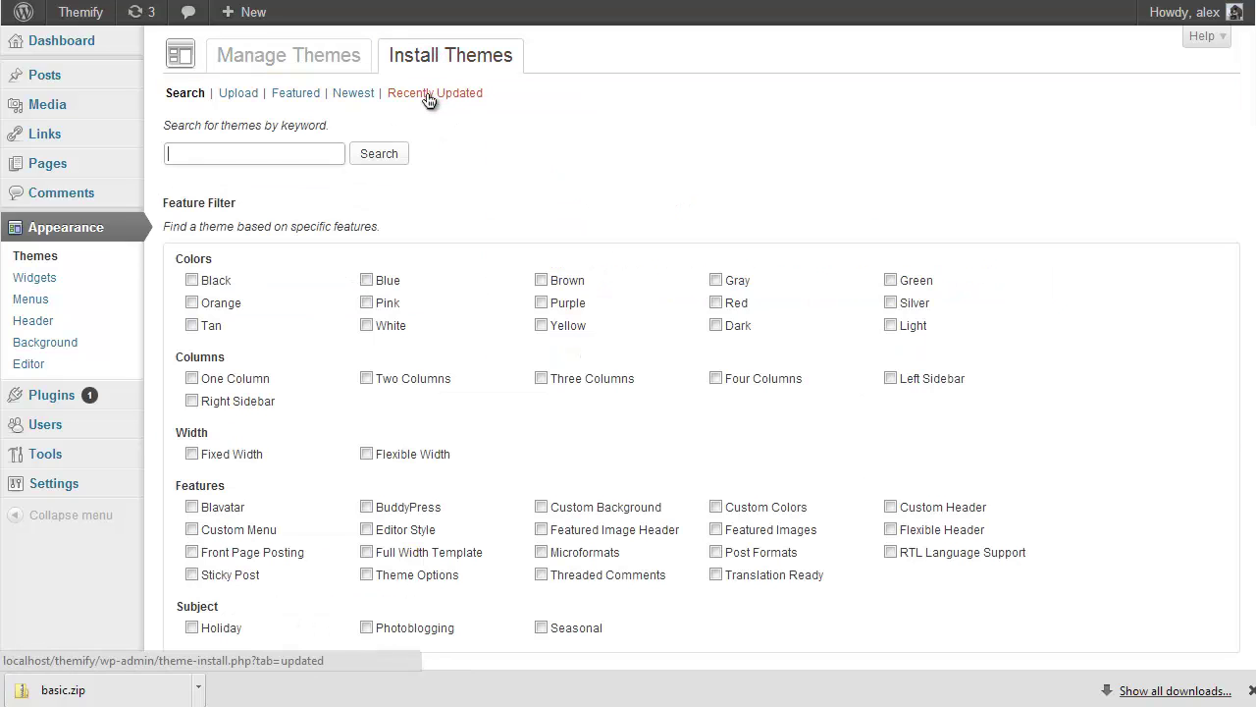
click(235, 96)
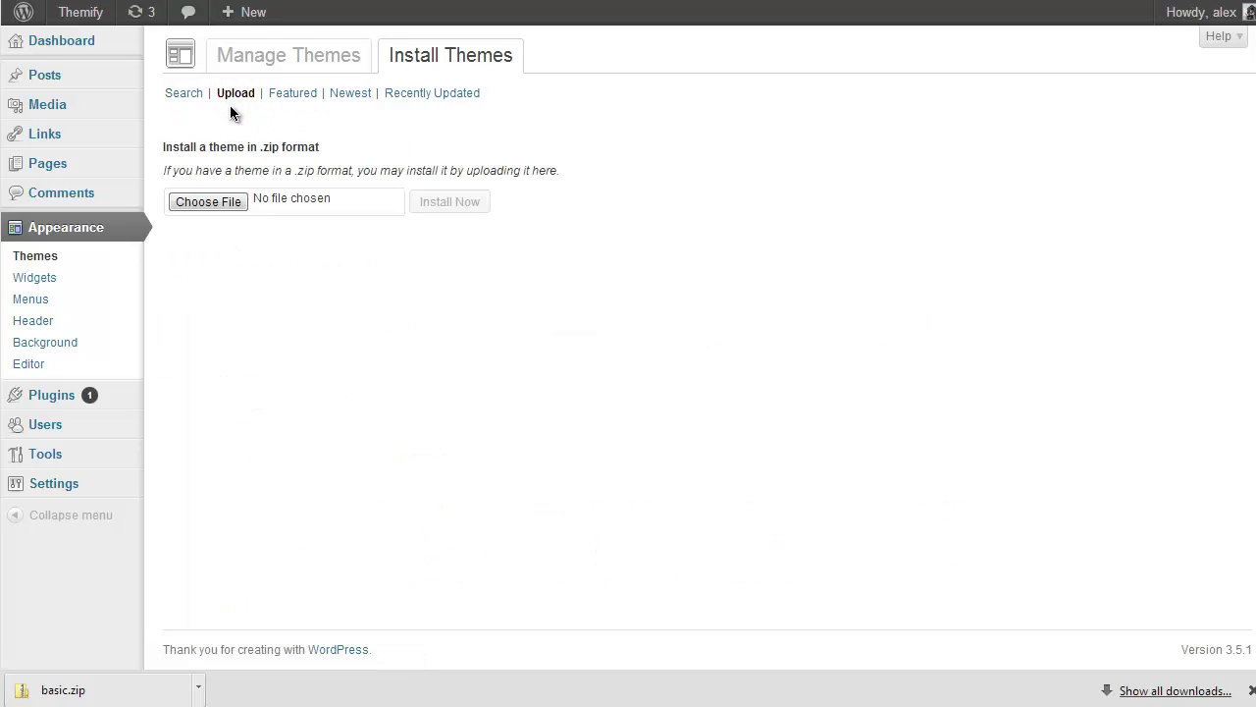
click(200, 201)
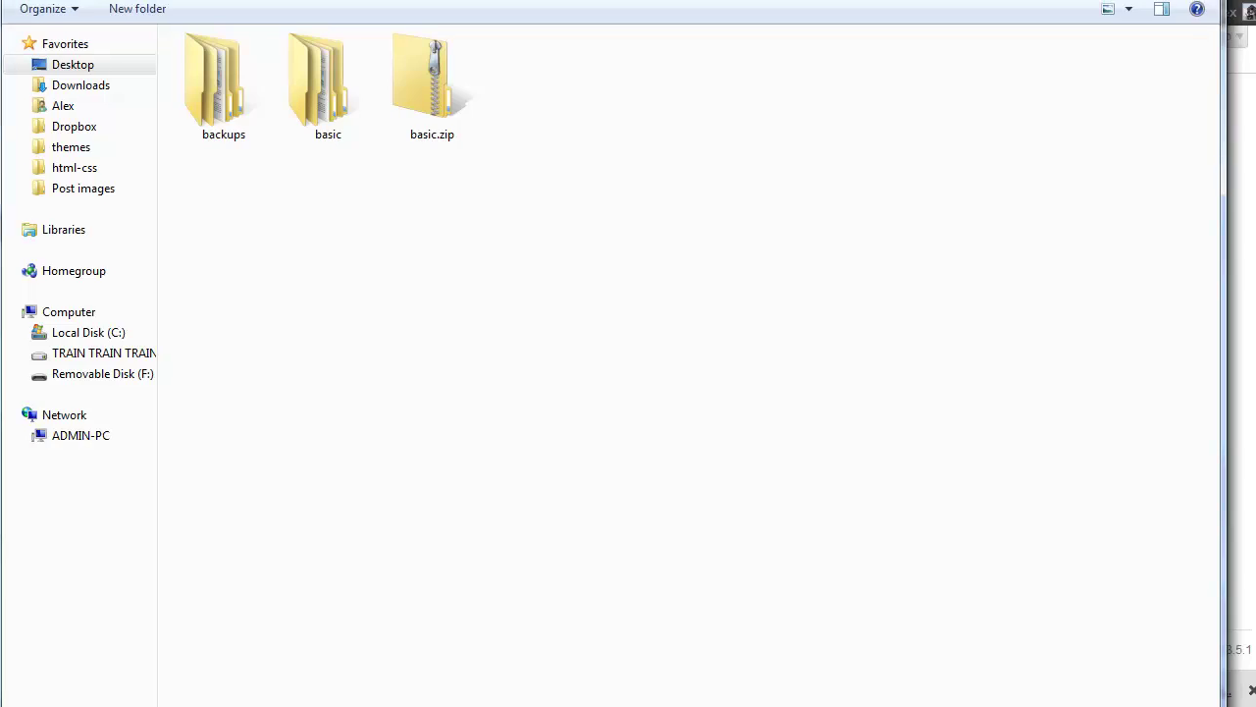
click(423, 159)
double_click(424, 160)
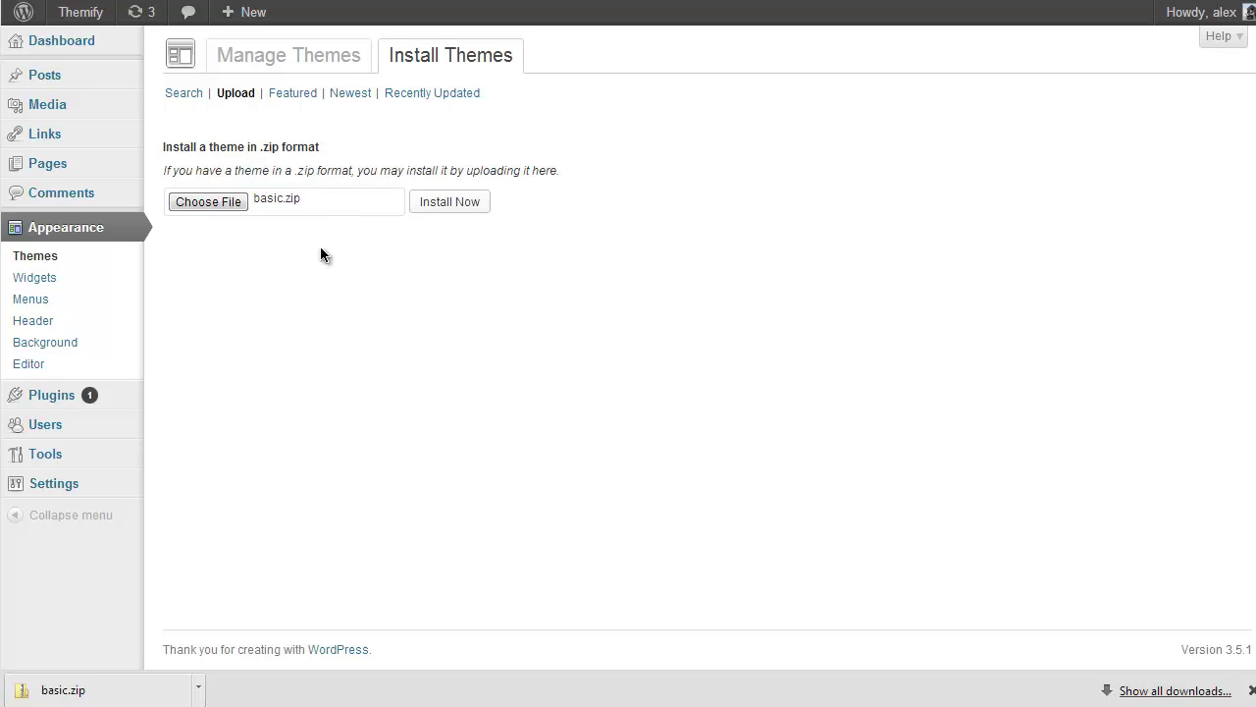
- Install the Basic theme from basic.zip and activate it
click(439, 207)
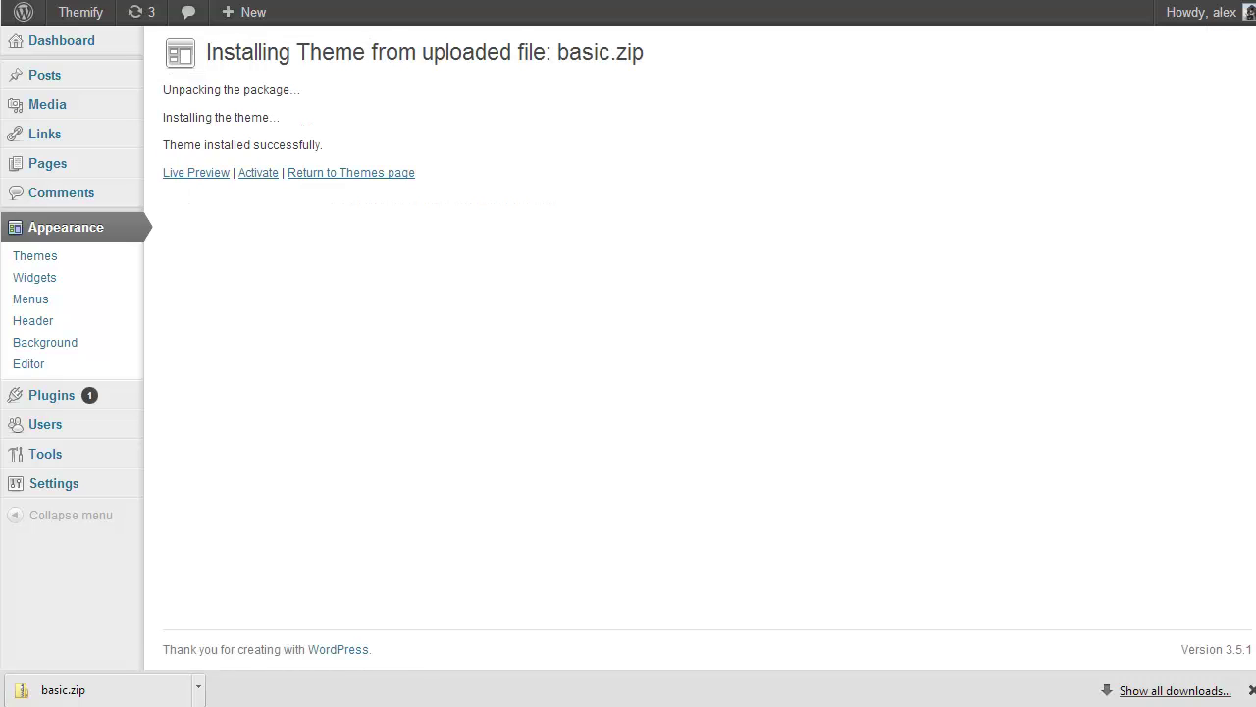
click(477, 260)
click(252, 173)
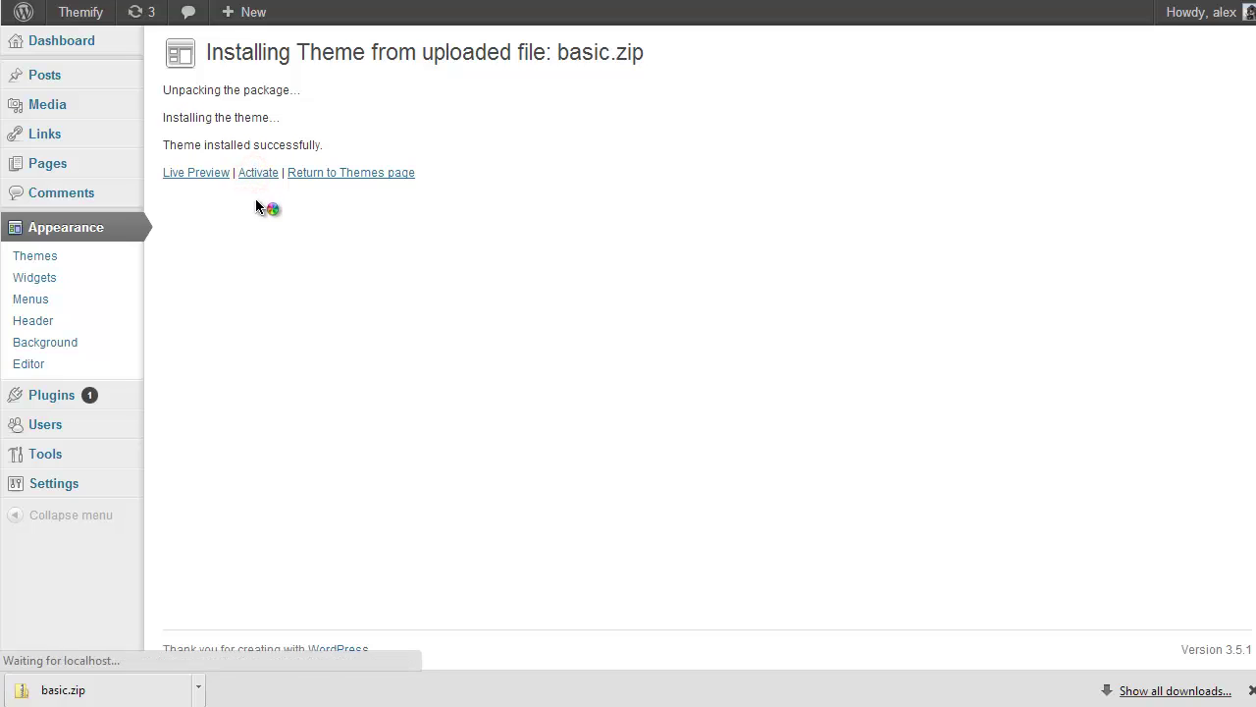